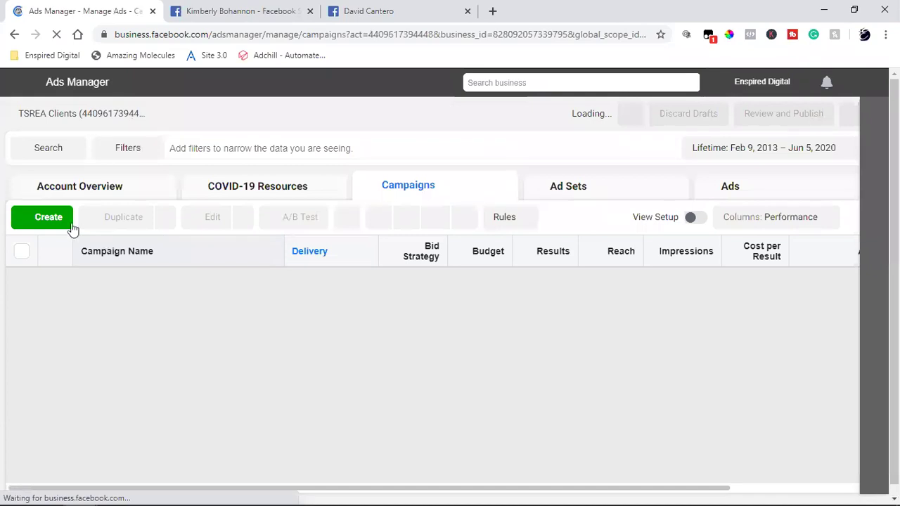
# Start a new Ads Manager campaign with the Lead generation objective, then bring up the Facebook profile page.
pyautogui.click(55, 217)
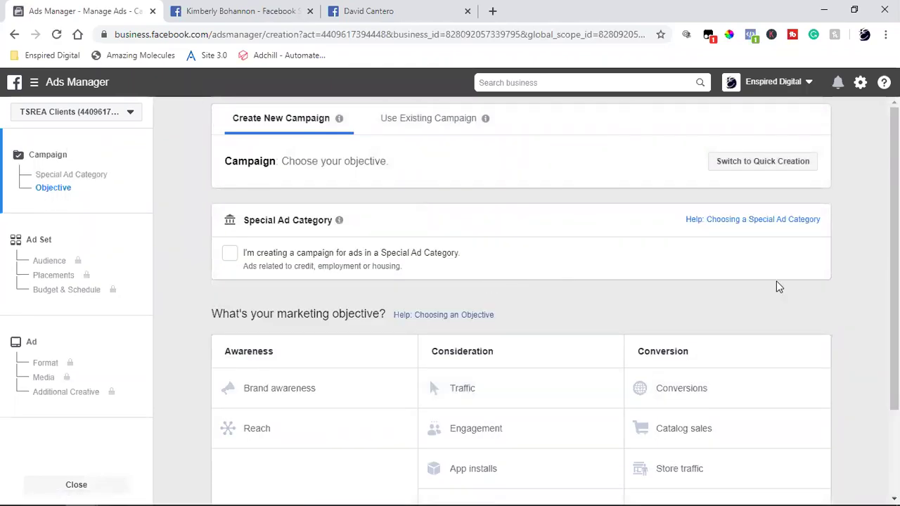
pyautogui.scroll(-1, 776, 287)
pyautogui.scroll(-1, 557, 312)
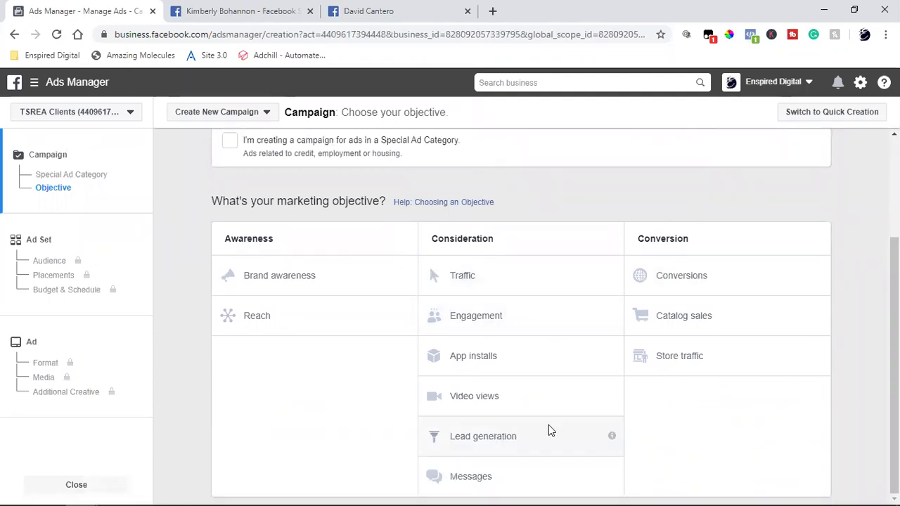
pyautogui.click(483, 442)
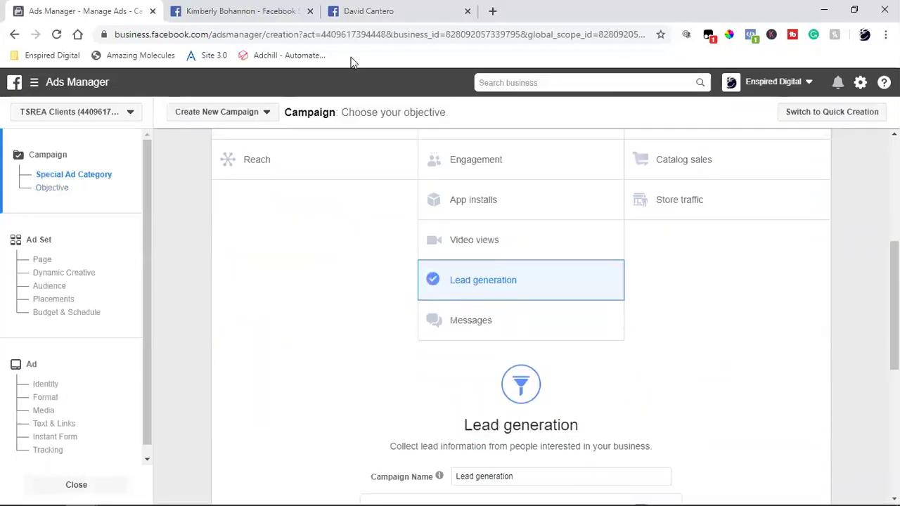
pyautogui.click(349, 10)
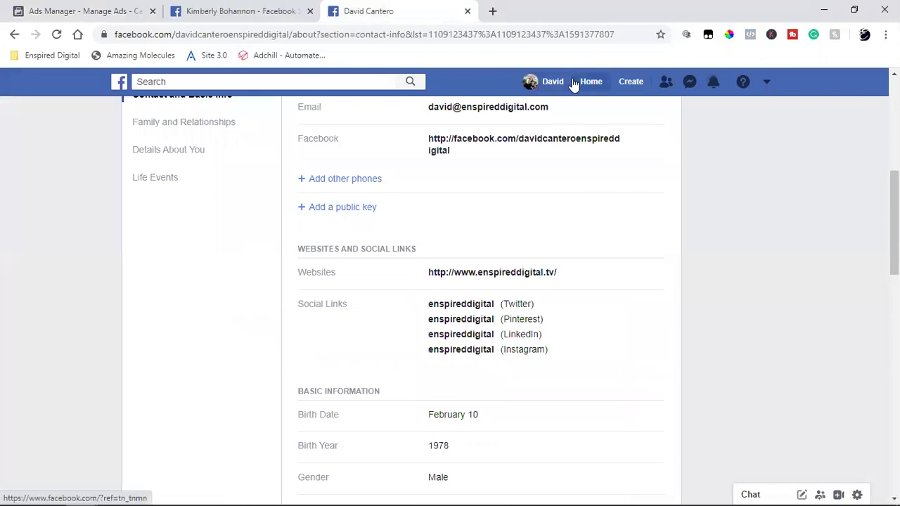
# Scroll the Facebook News Feed down to the sponsored agency ad headed 'ROI Guaranteed >>'.
pyautogui.click(580, 83)
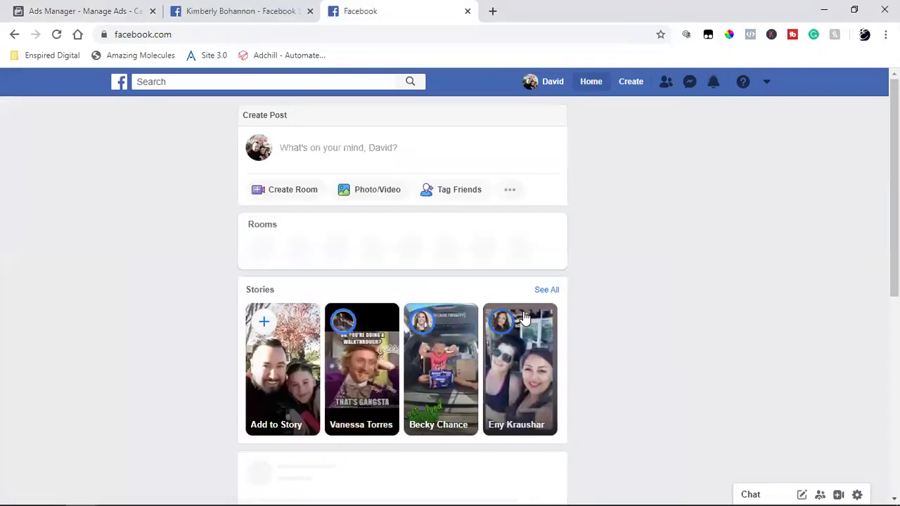
pyautogui.scroll(-2, 457, 261)
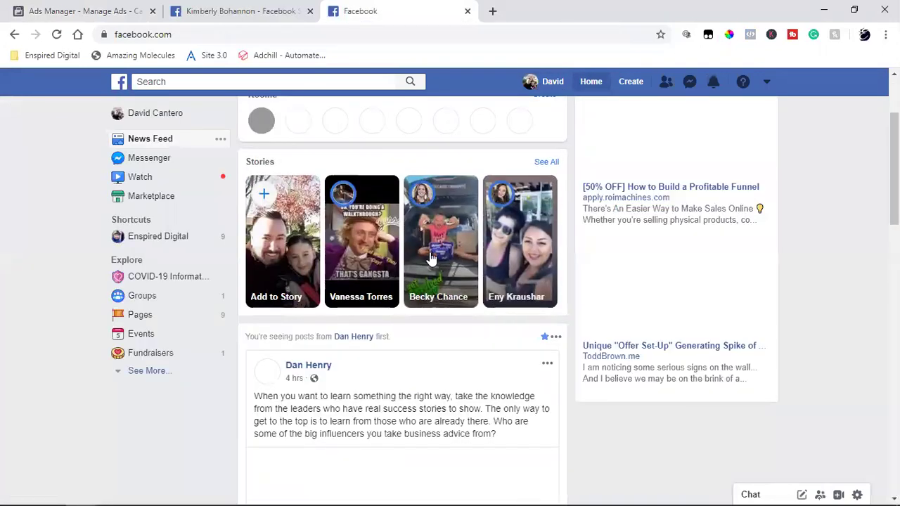
pyautogui.scroll(-2, 456, 261)
pyautogui.scroll(-8, 448, 326)
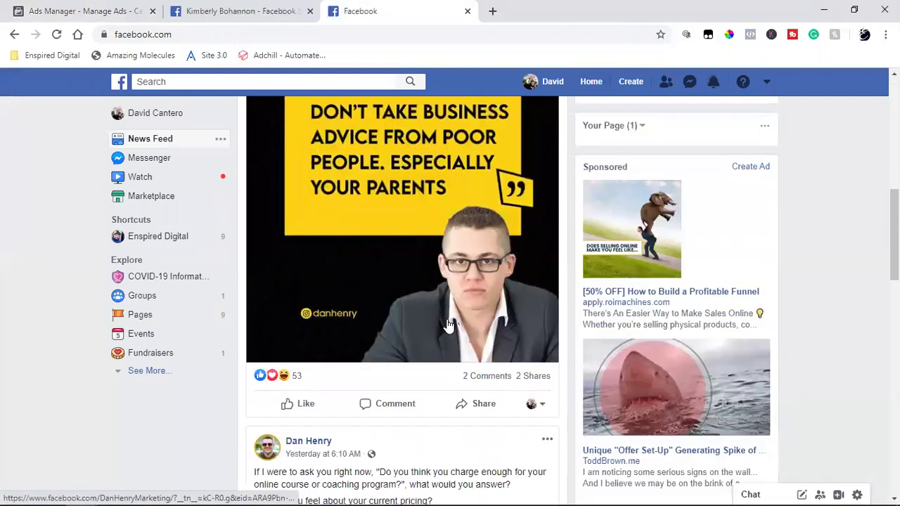
pyautogui.scroll(-3, 449, 326)
pyautogui.scroll(-5, 448, 325)
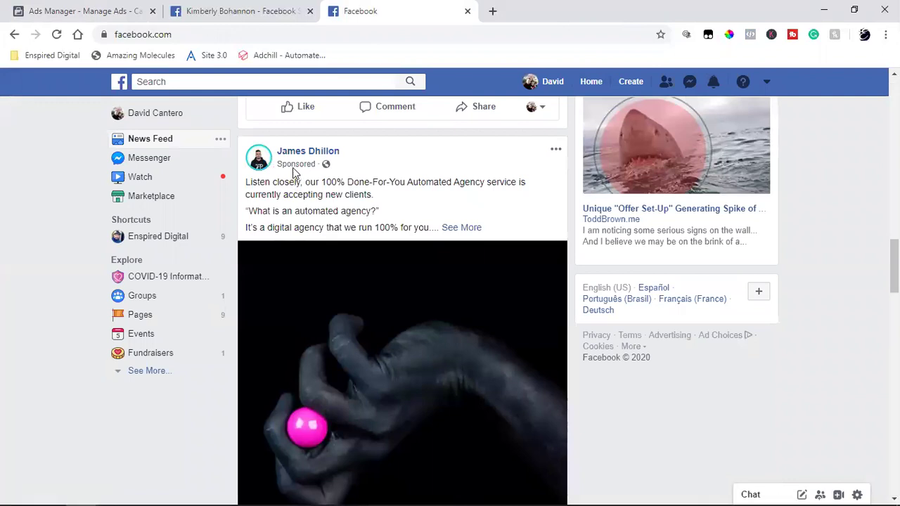
pyautogui.moveTo(302, 182); pyautogui.dragTo(340, 208)
pyautogui.scroll(-3, 348, 205)
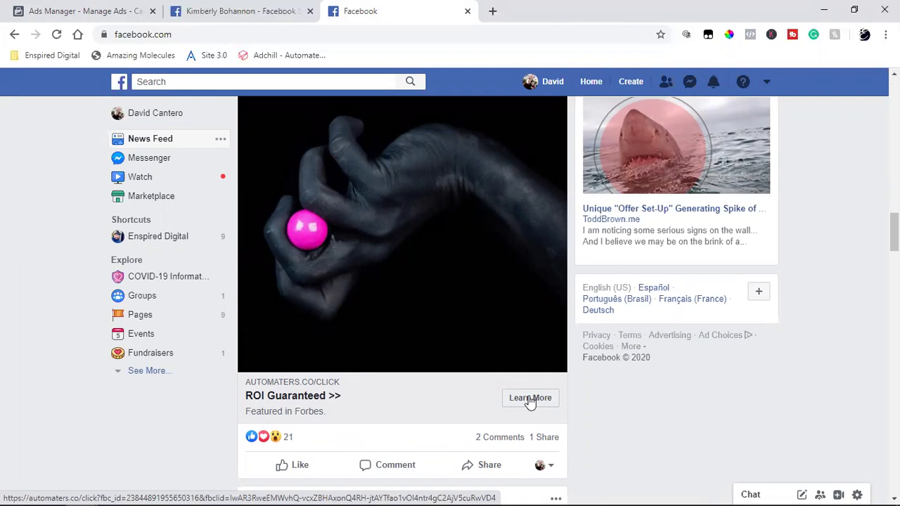
# Open the ad's automaters.co 'Access Your Free Case Study' landing page, then return to the Ads Manager draft.
pyautogui.click(530, 398)
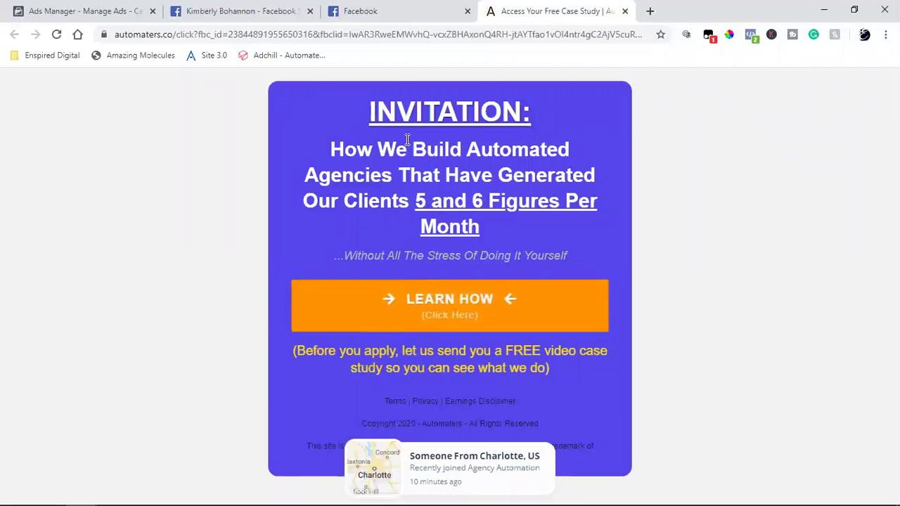
pyautogui.click(135, 10)
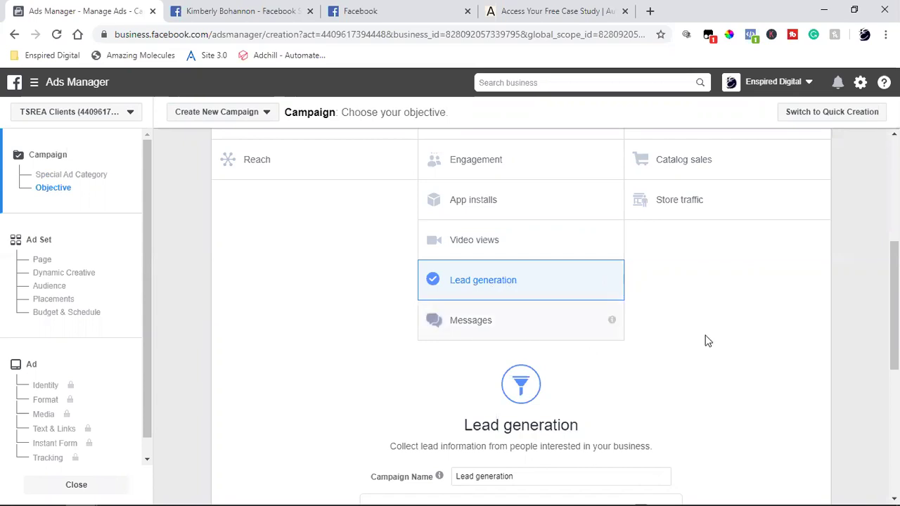
# Bring up the Step 2/3 case-study email form with the landing page's orange Learn How button.
pyautogui.click(380, 8)
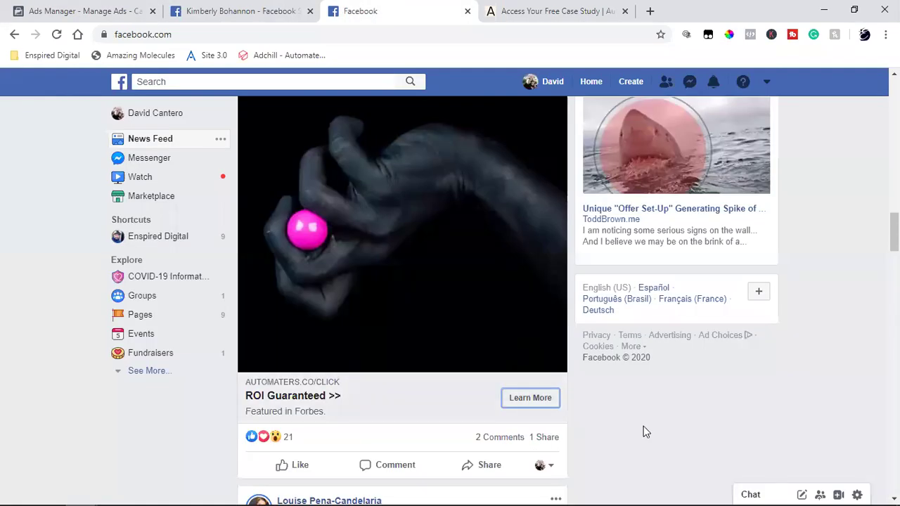
pyautogui.click(543, 9)
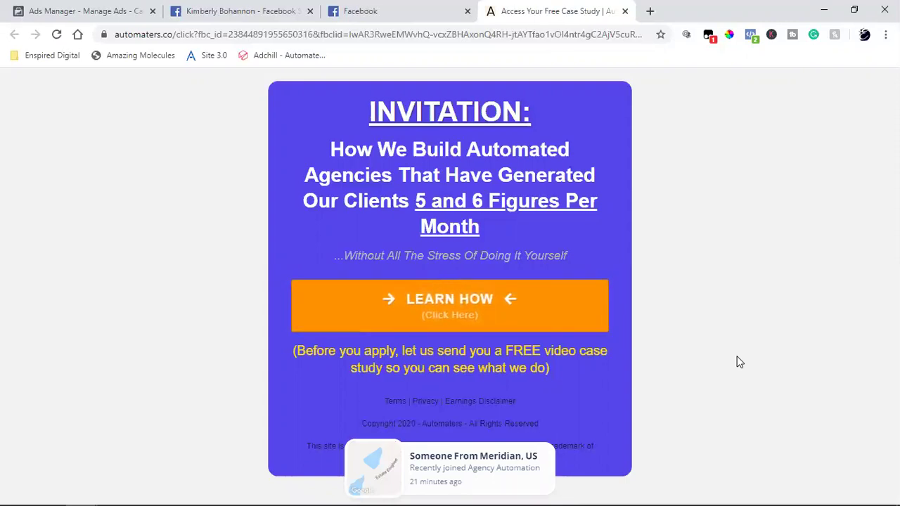
pyautogui.click(402, 312)
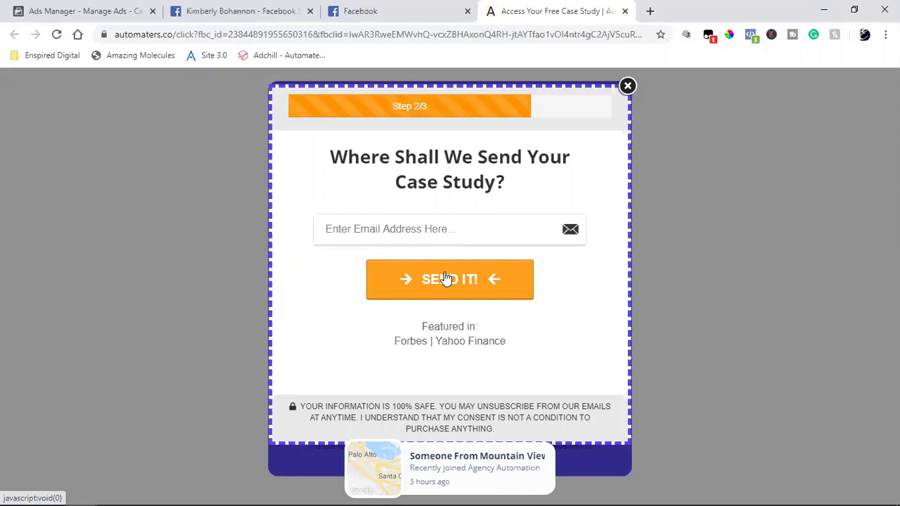
# Expand the sponsored agency post's full text in the News Feed.
pyautogui.click(218, 11)
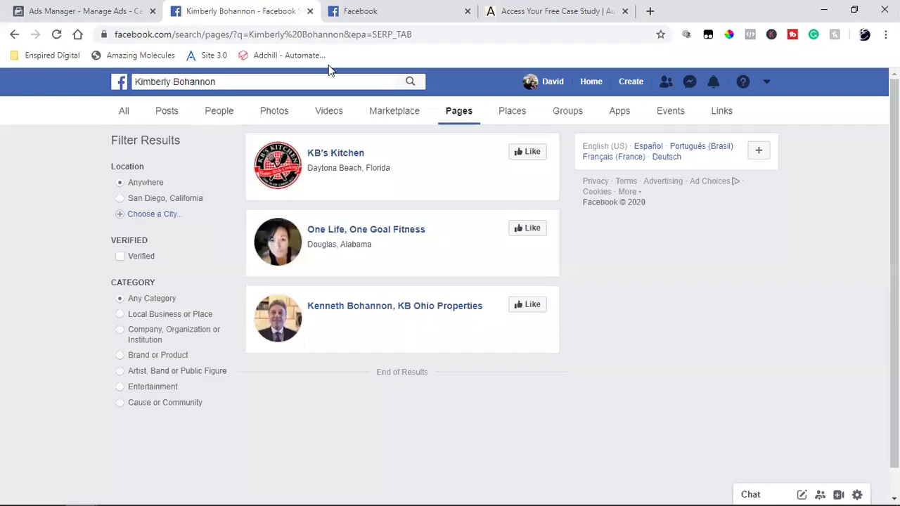
pyautogui.click(381, 7)
pyautogui.scroll(-5, 384, 265)
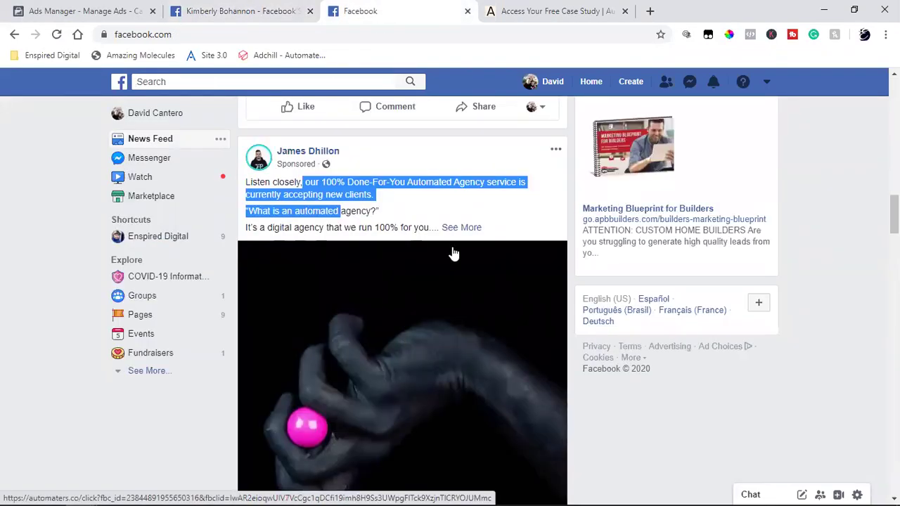
pyautogui.click(462, 229)
pyautogui.scroll(-6, 443, 318)
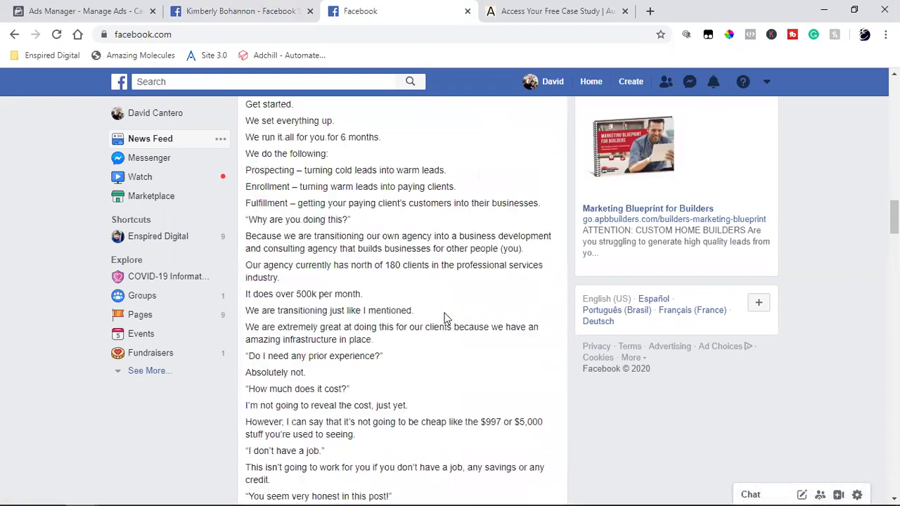
pyautogui.scroll(-3, 469, 317)
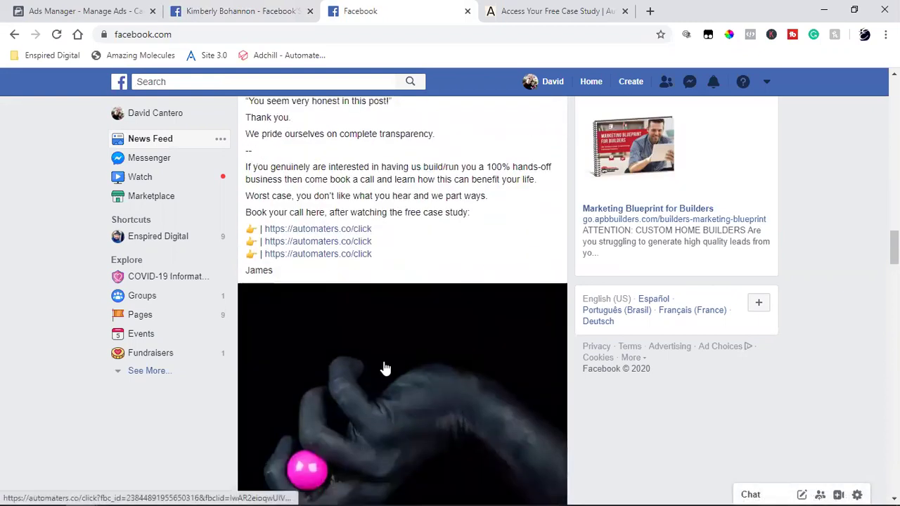
pyautogui.scroll(2, 384, 368)
pyautogui.moveTo(407, 385); pyautogui.dragTo(305, 263)
pyautogui.scroll(4, 305, 263)
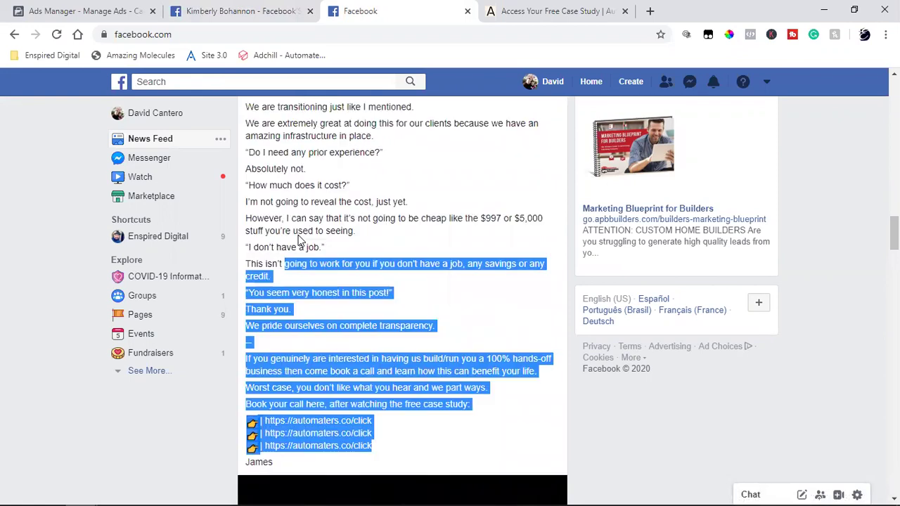
pyautogui.click(364, 320)
pyautogui.scroll(6, 364, 319)
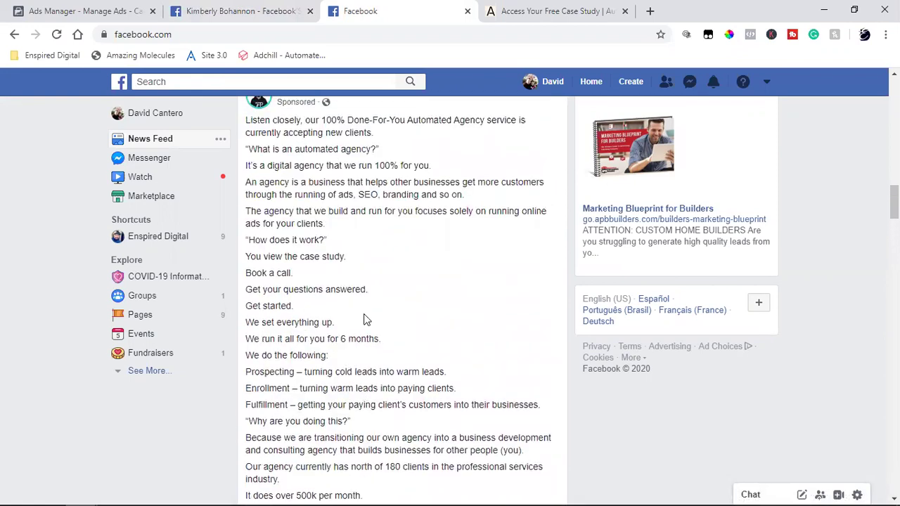
# Read through the post's opening paragraphs, then reopen its automaters.co landing page.
pyautogui.moveTo(247, 182); pyautogui.dragTo(403, 390)
pyautogui.scroll(-5, 404, 383)
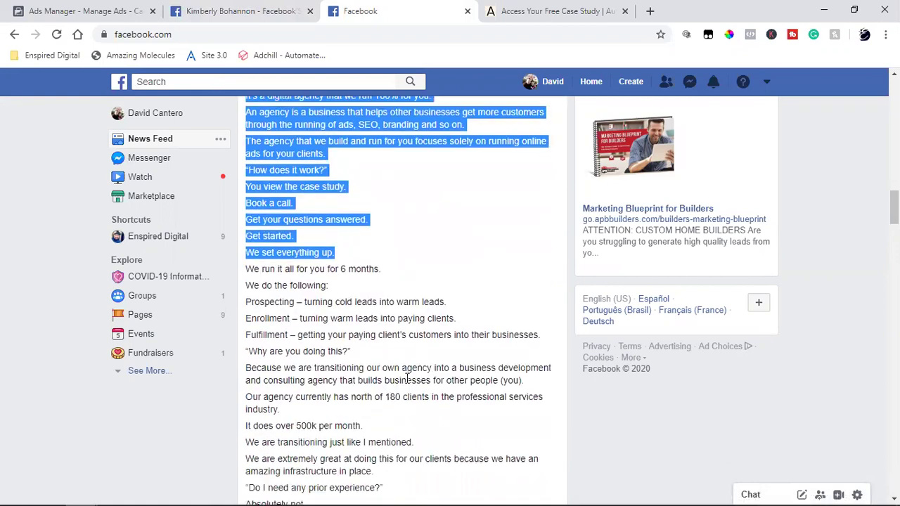
pyautogui.scroll(-4, 449, 272)
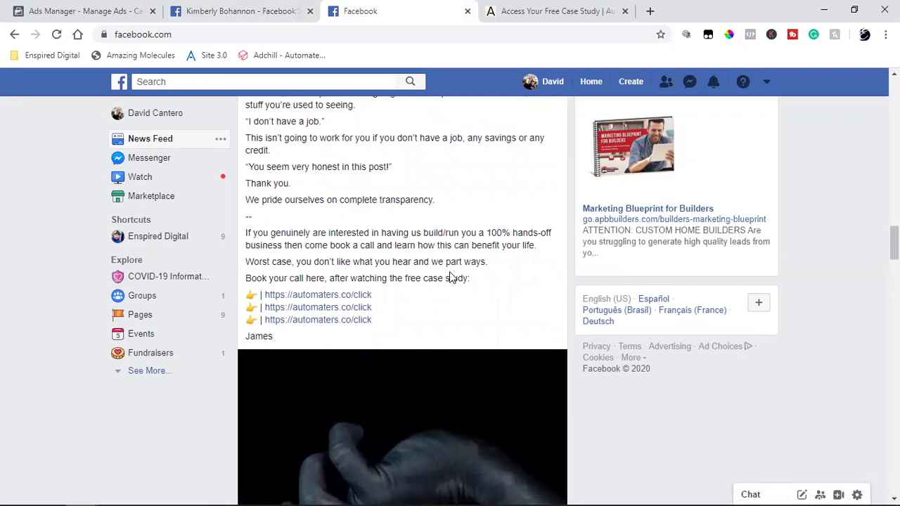
pyautogui.scroll(10, 450, 276)
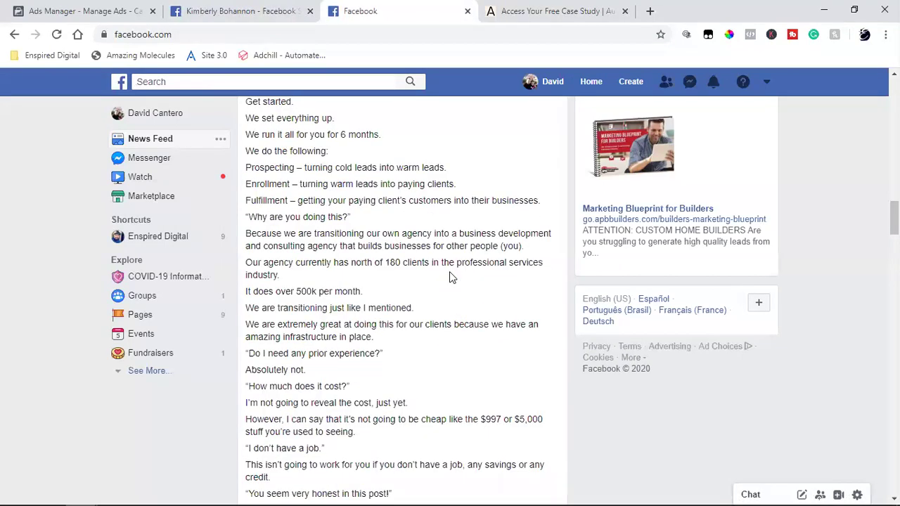
pyautogui.scroll(-10, 449, 271)
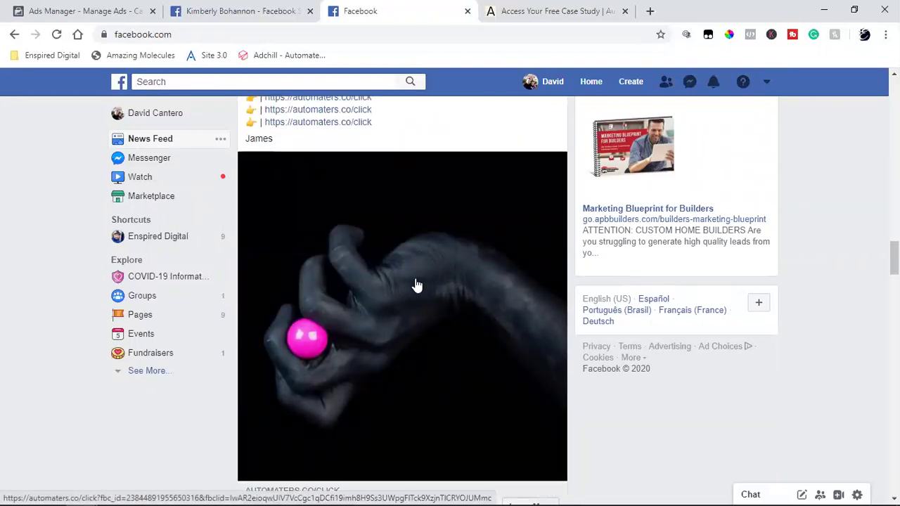
pyautogui.scroll(8, 404, 305)
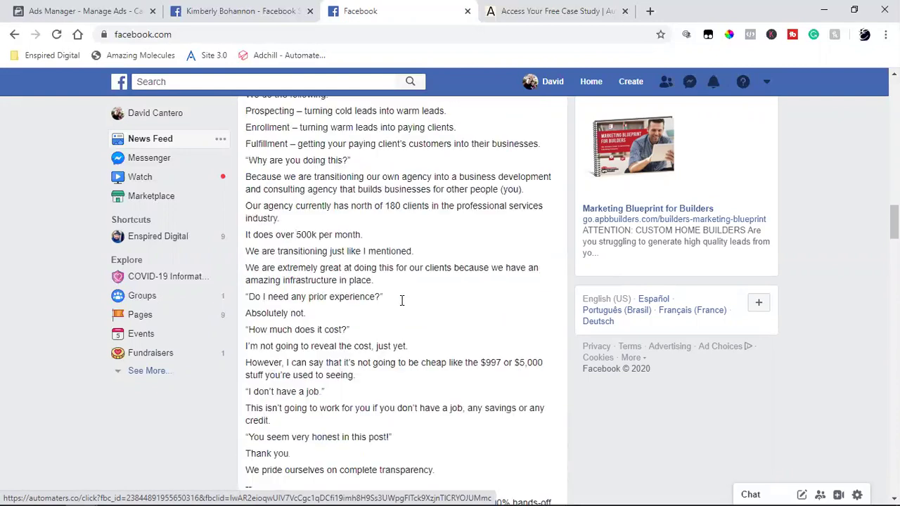
pyautogui.scroll(-8, 401, 304)
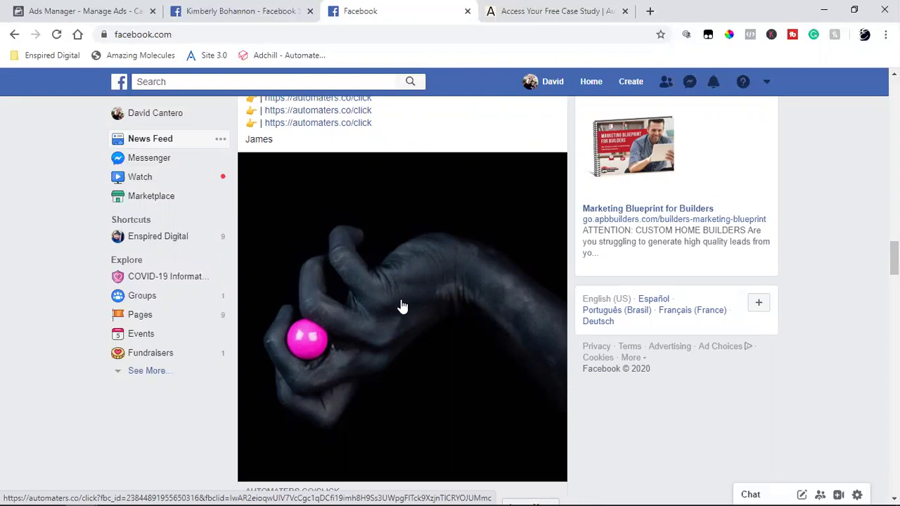
pyautogui.scroll(7, 401, 306)
pyautogui.scroll(2, 401, 307)
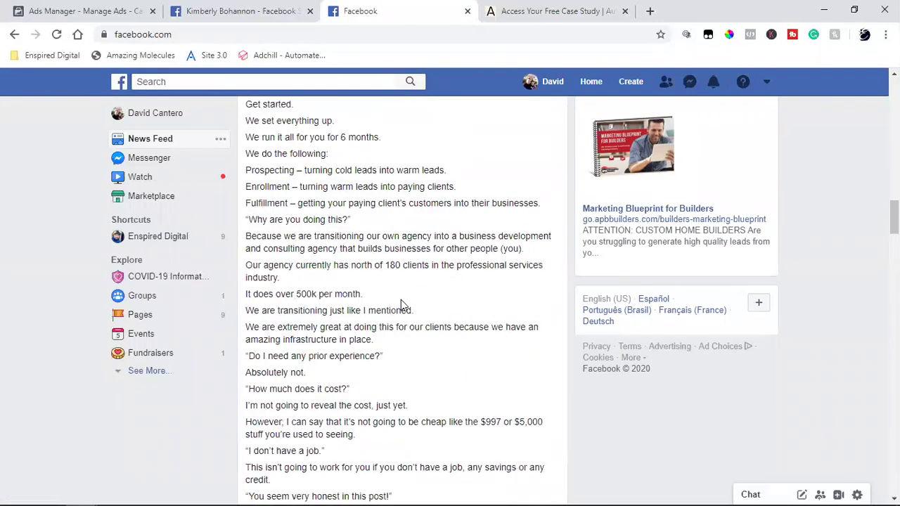
pyautogui.scroll(-12, 401, 301)
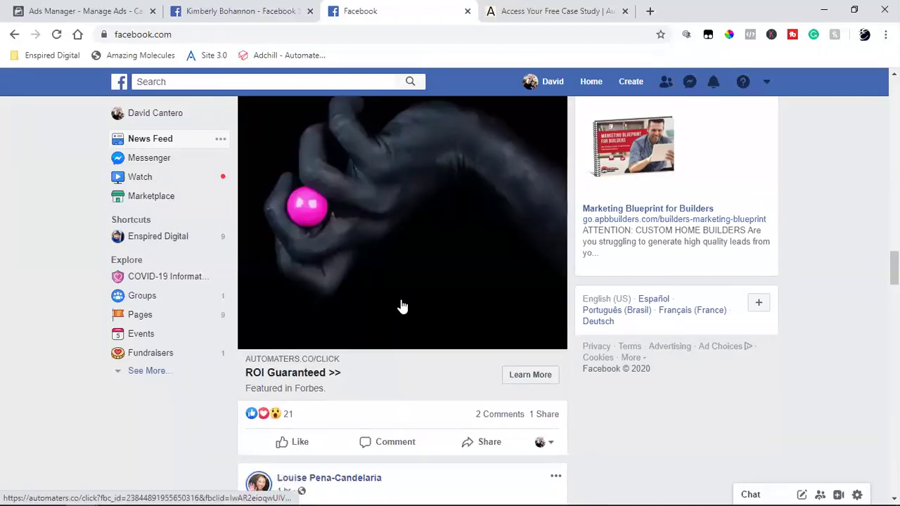
pyautogui.click(539, 259)
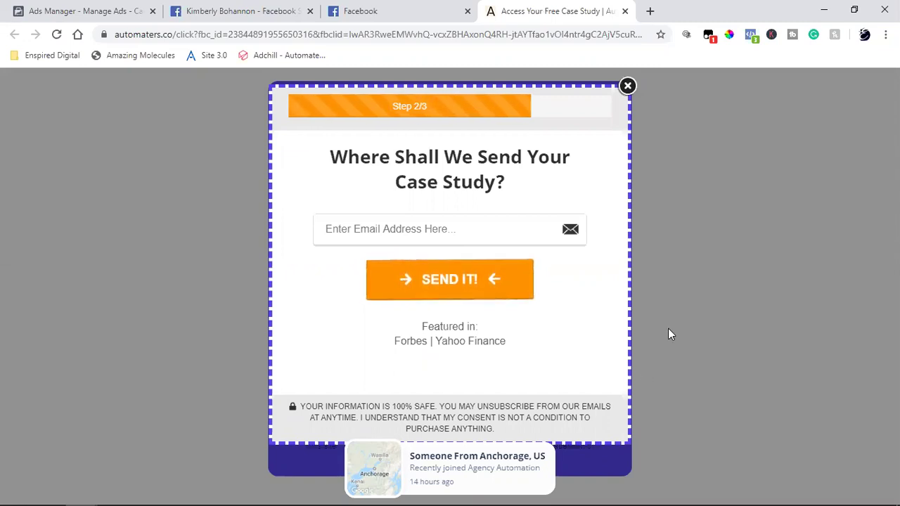
# Dismiss the email signup popup and return to the competitor realtor's Pages search results.
pyautogui.click(667, 331)
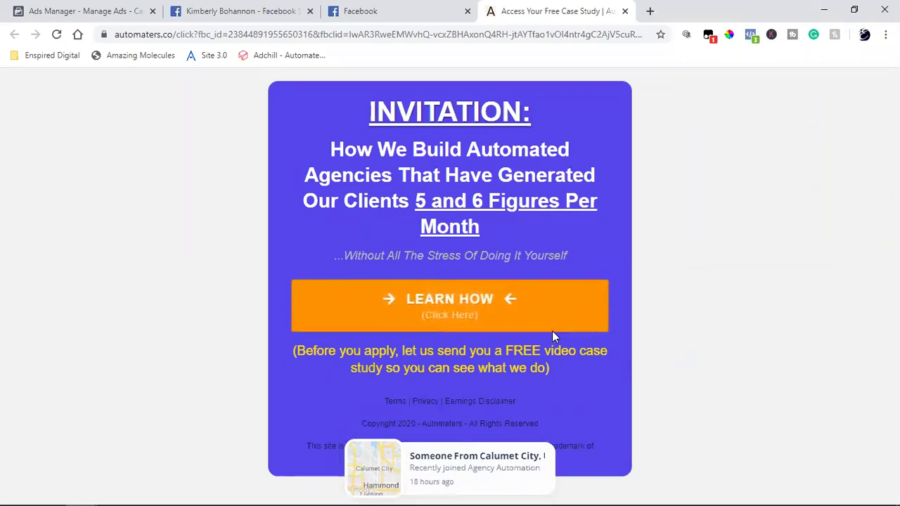
pyautogui.click(454, 7)
pyautogui.click(244, 7)
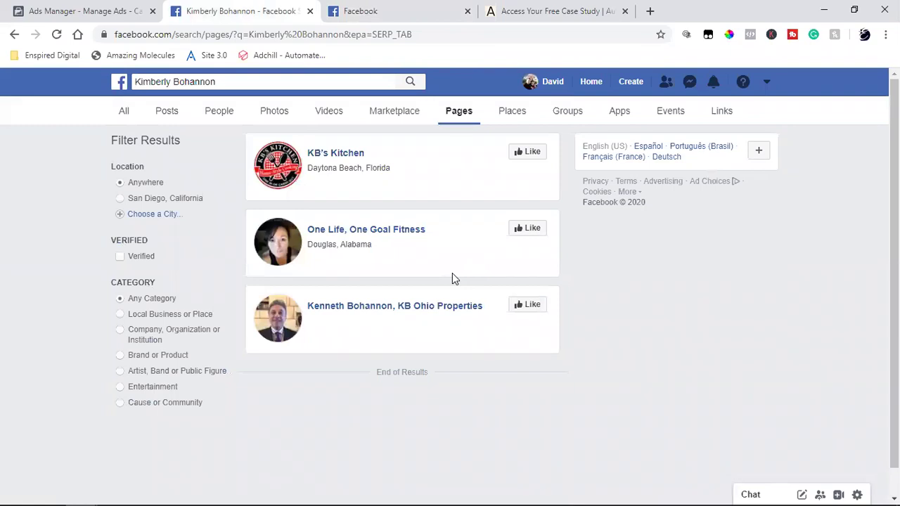
# Check the Ads Manager campaign's Lead generation objective and its Campaign Name.
pyautogui.click(56, 6)
pyautogui.scroll(3, 737, 293)
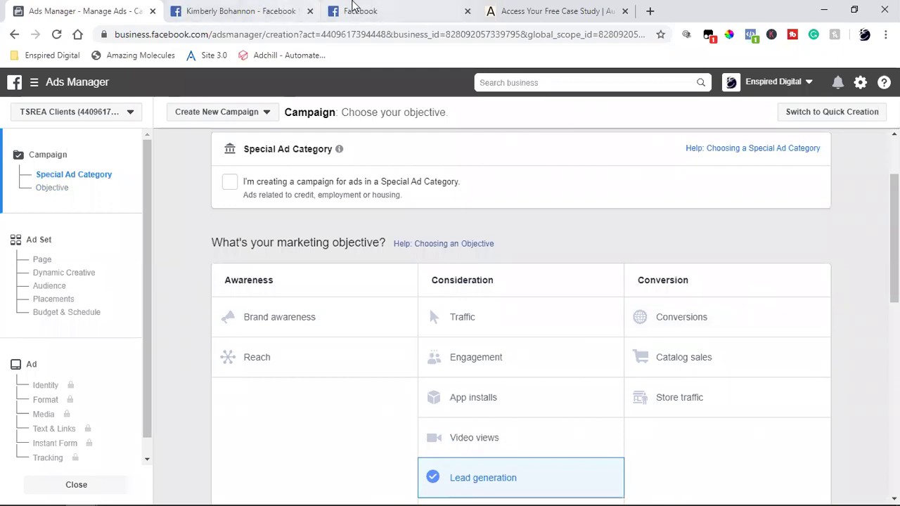
pyautogui.click(353, 5)
pyautogui.click(492, 10)
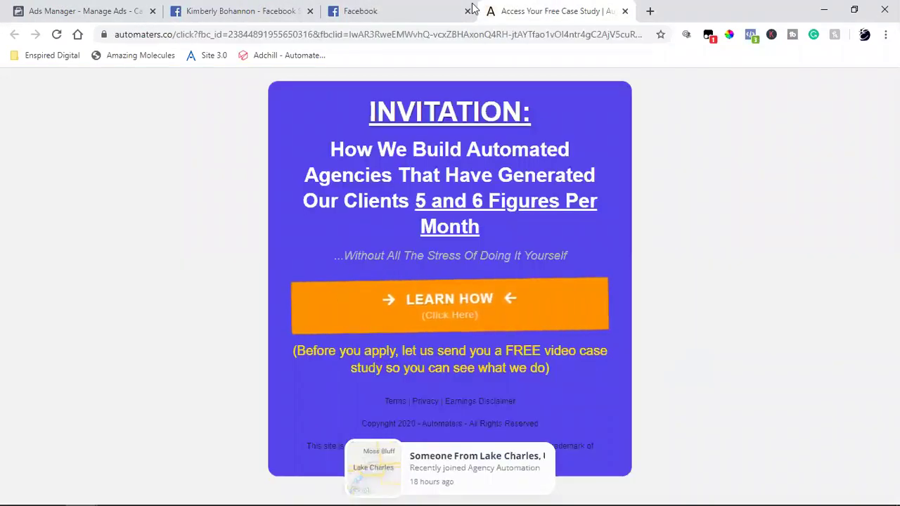
pyautogui.click(60, 17)
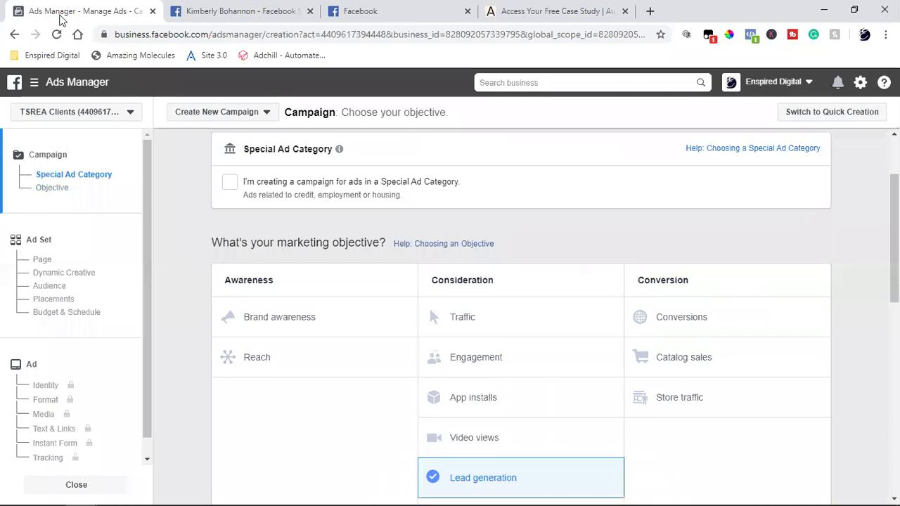
pyautogui.scroll(-4, 562, 302)
pyautogui.scroll(1, 463, 233)
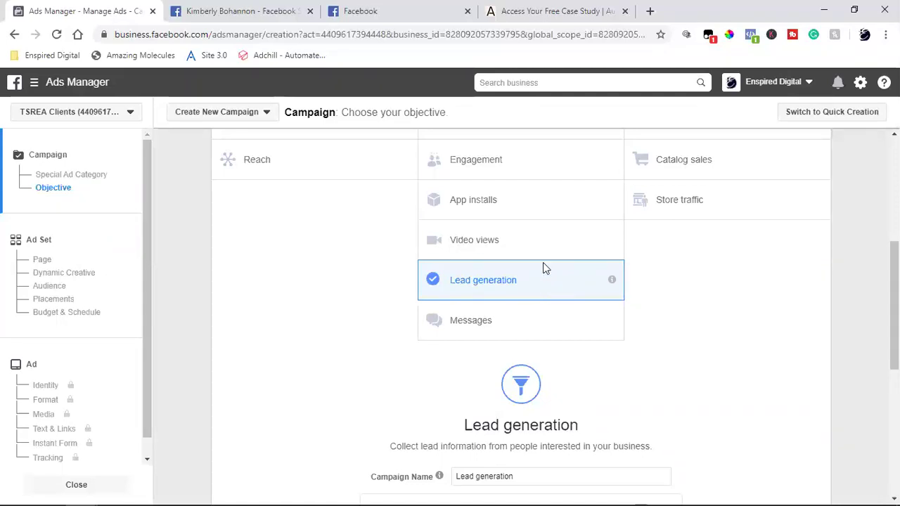
# Bring the sponsored 'ROI Guaranteed >>' ad back into view in the News Feed.
pyautogui.click(417, 5)
pyautogui.scroll(5, 446, 224)
pyautogui.scroll(-1, 449, 230)
pyautogui.scroll(-2, 450, 232)
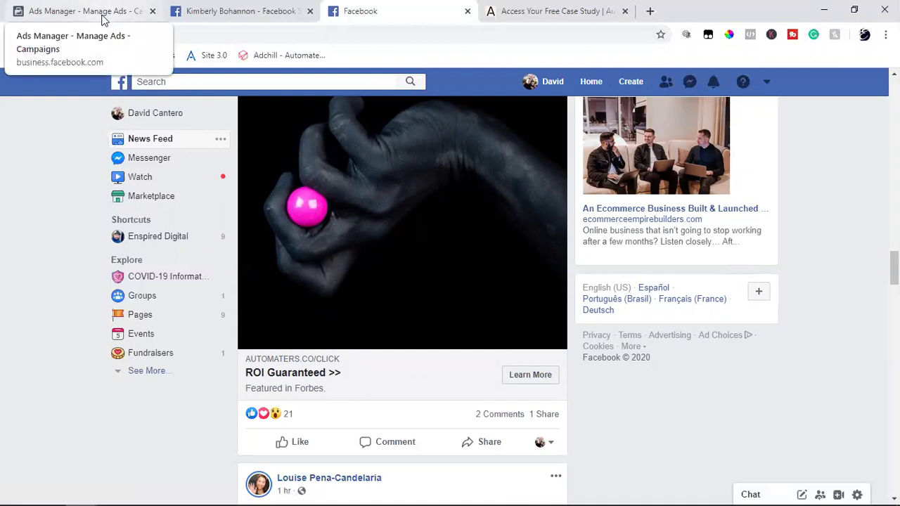
pyautogui.click(529, 10)
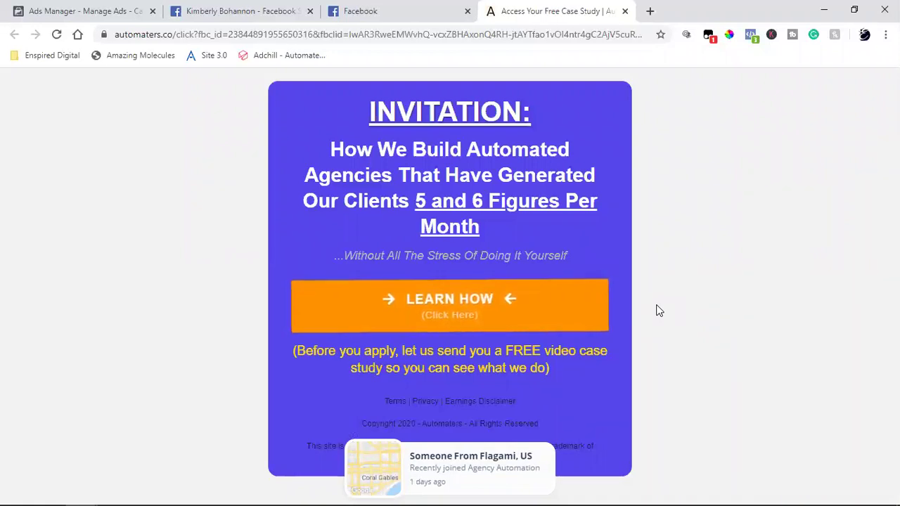
pyautogui.click(383, 13)
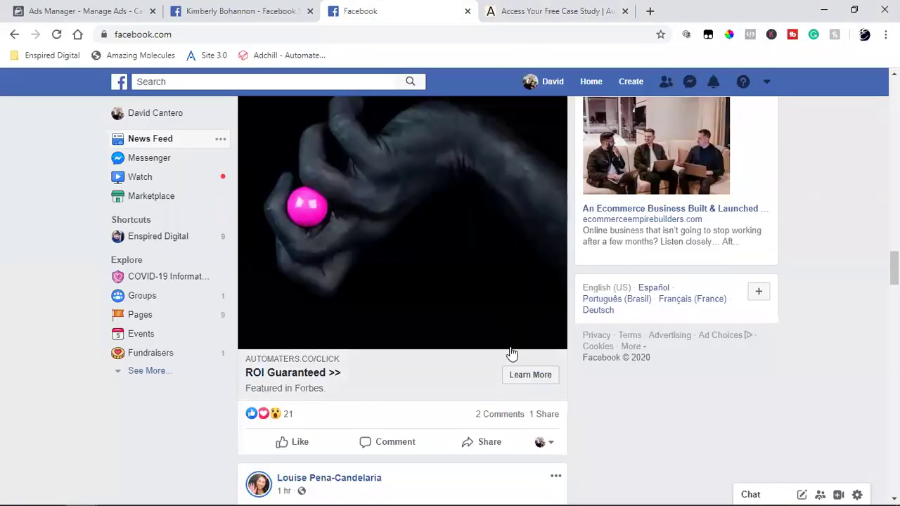
pyautogui.scroll(10, 519, 377)
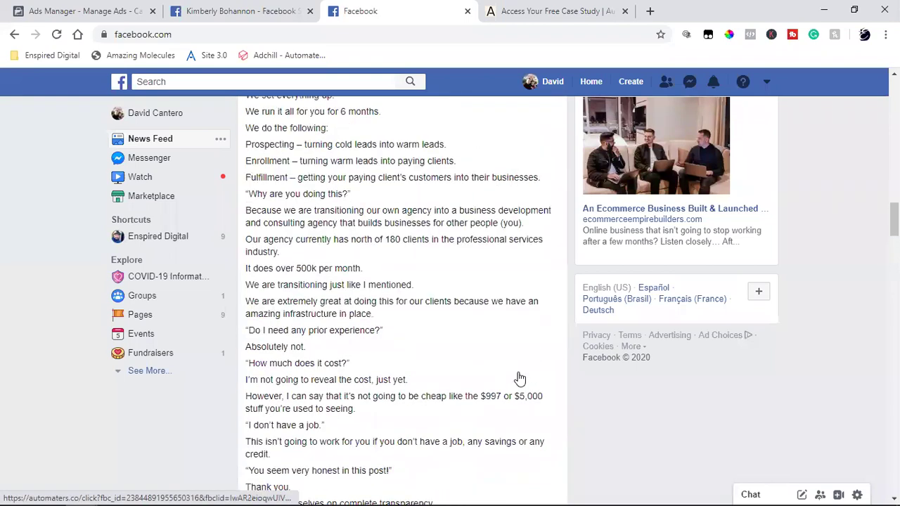
pyautogui.scroll(-10, 518, 377)
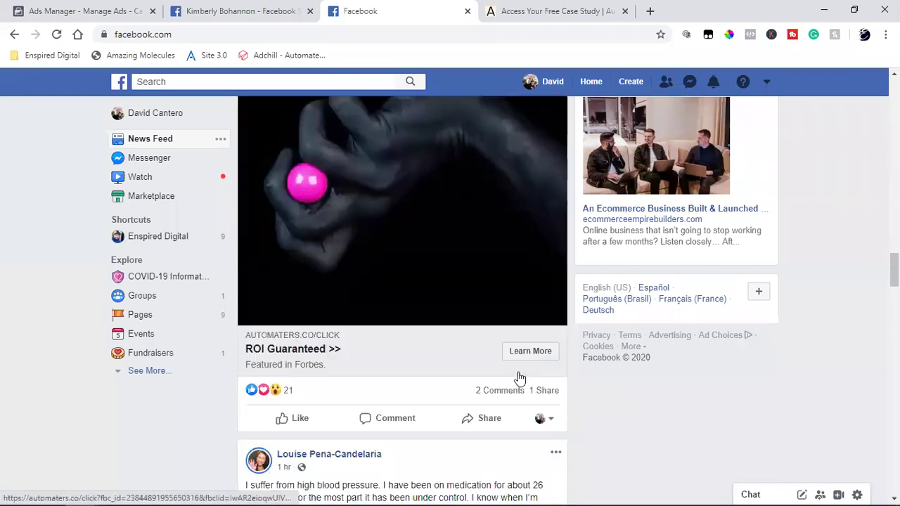
pyautogui.click(520, 141)
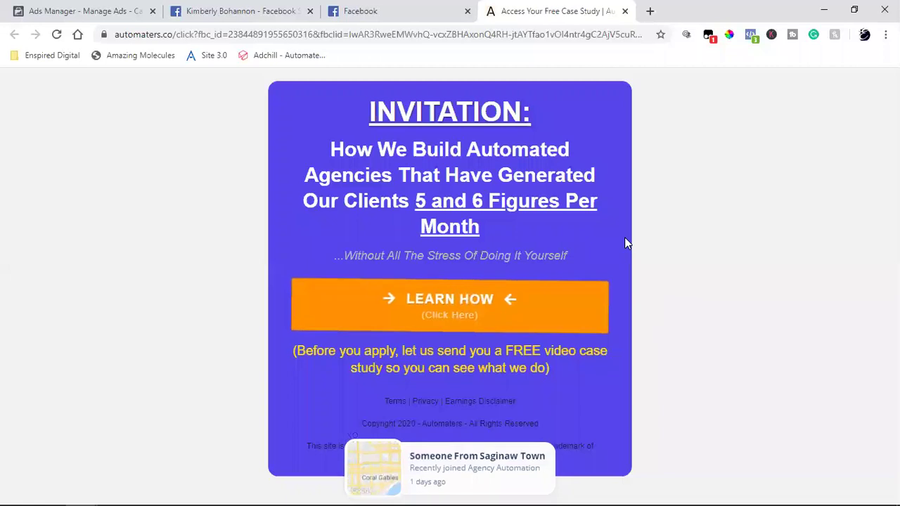
pyautogui.click(751, 35)
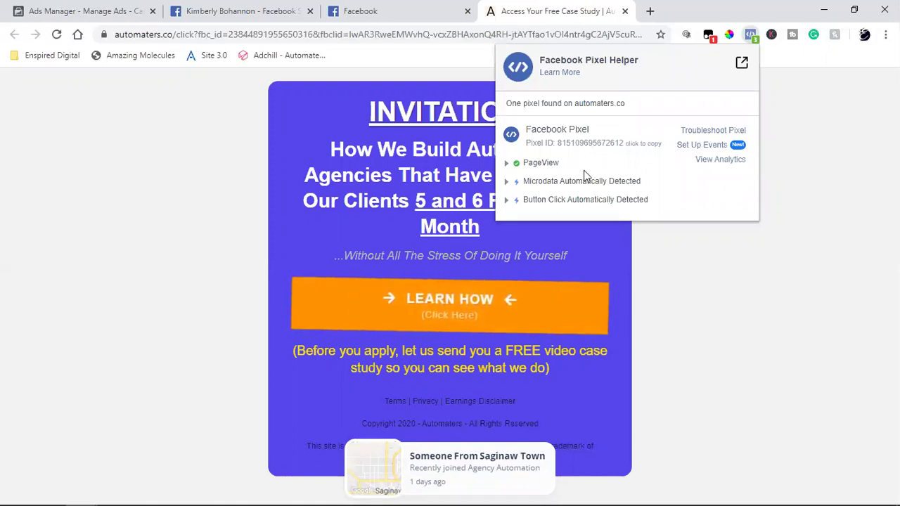
pyautogui.click(722, 306)
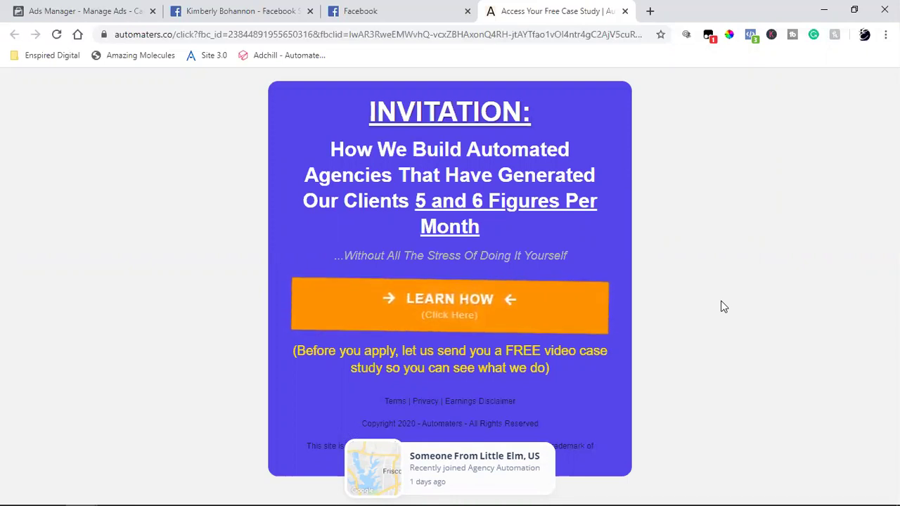
# Check the automaters.co landing page's pixel events in Facebook Pixel Helper.
pyautogui.click(359, 11)
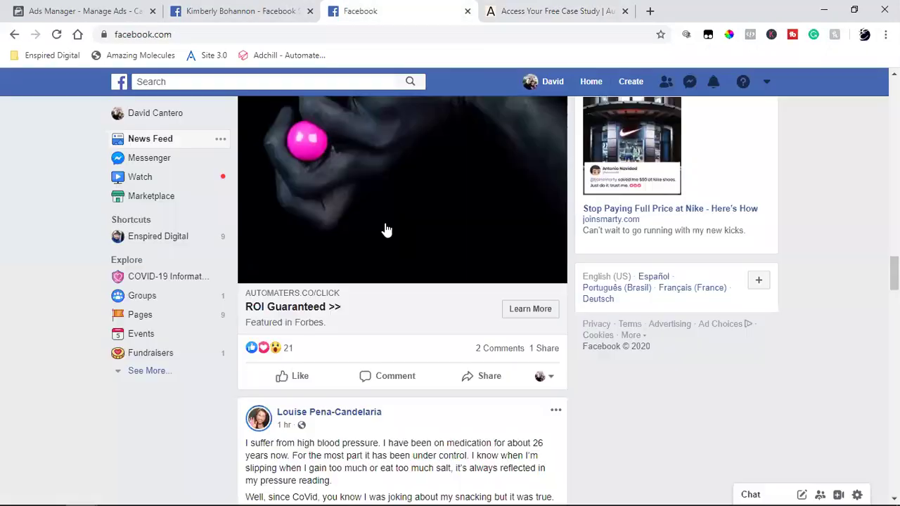
pyautogui.scroll(6, 386, 225)
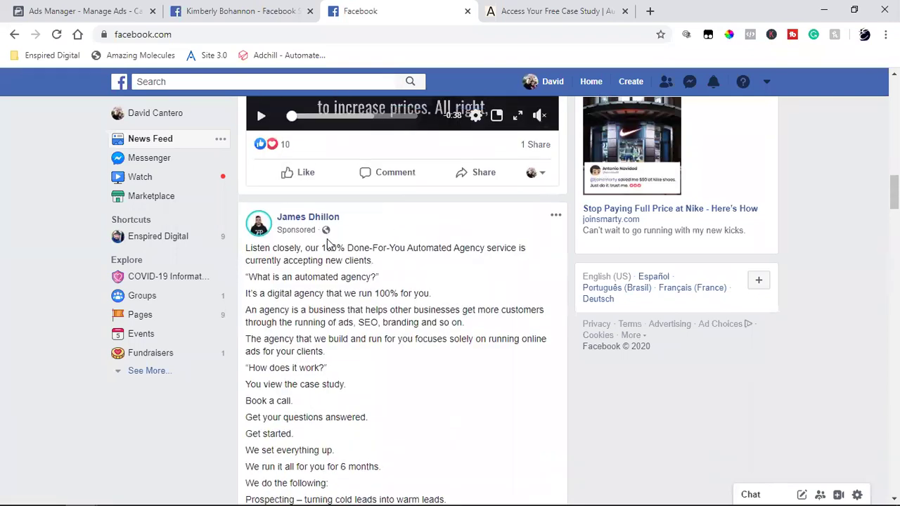
pyautogui.click(543, 7)
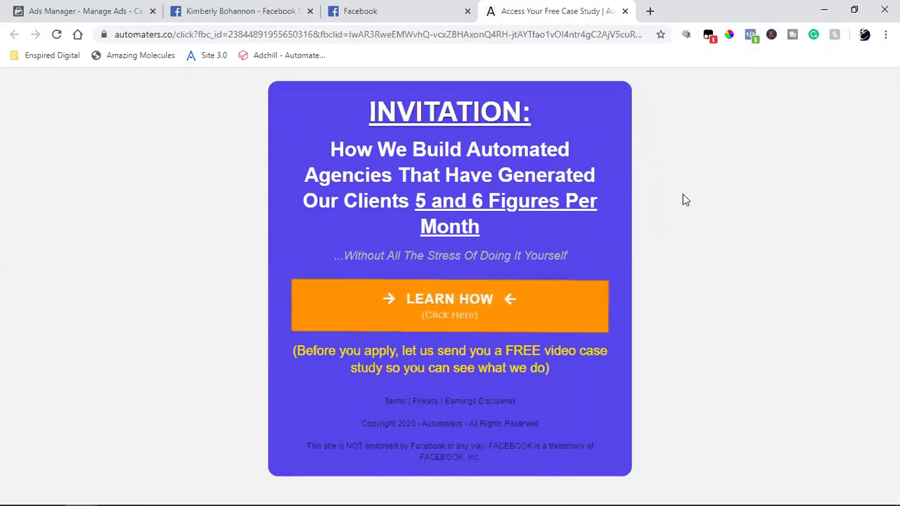
pyautogui.click(750, 35)
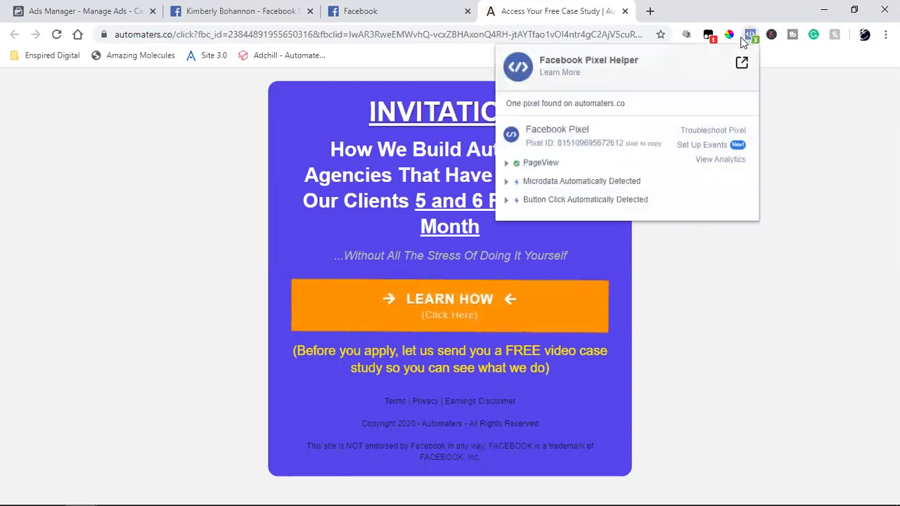
pyautogui.click(728, 319)
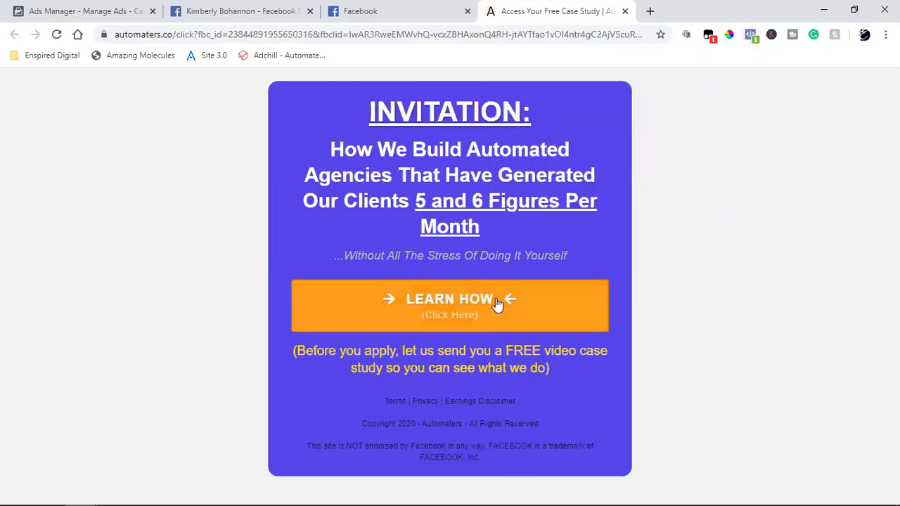
# Open and close the Step 2/3 case-study email popup, then return to the Pages search results.
pyautogui.click(496, 300)
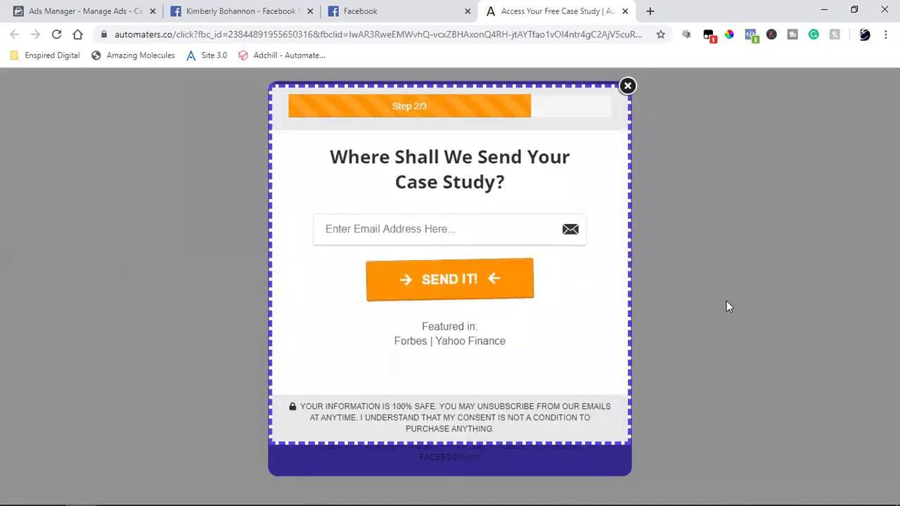
pyautogui.click(726, 302)
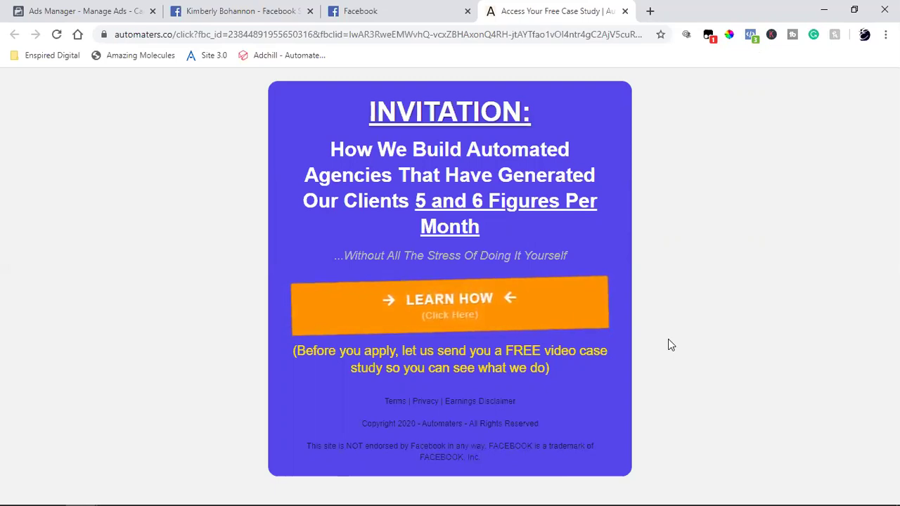
pyautogui.click(244, 8)
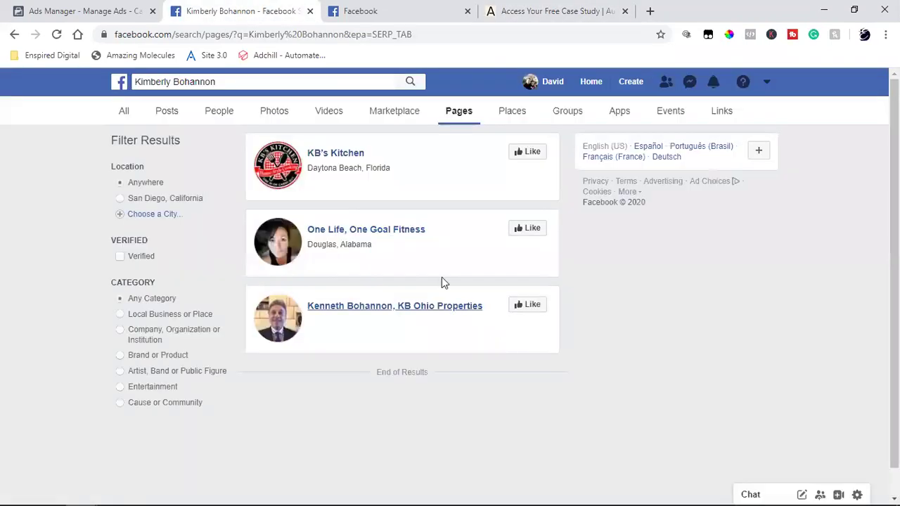
# Try the Step 2/3 sign-up popup, then settle on the 'How We Build Automated Agencies' page.
pyautogui.click(355, 9)
pyautogui.scroll(2, 469, 303)
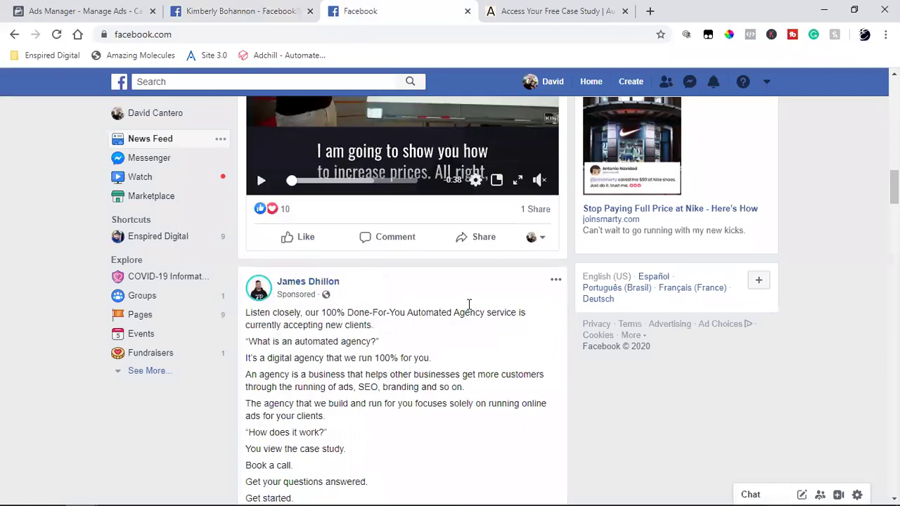
pyautogui.click(582, 7)
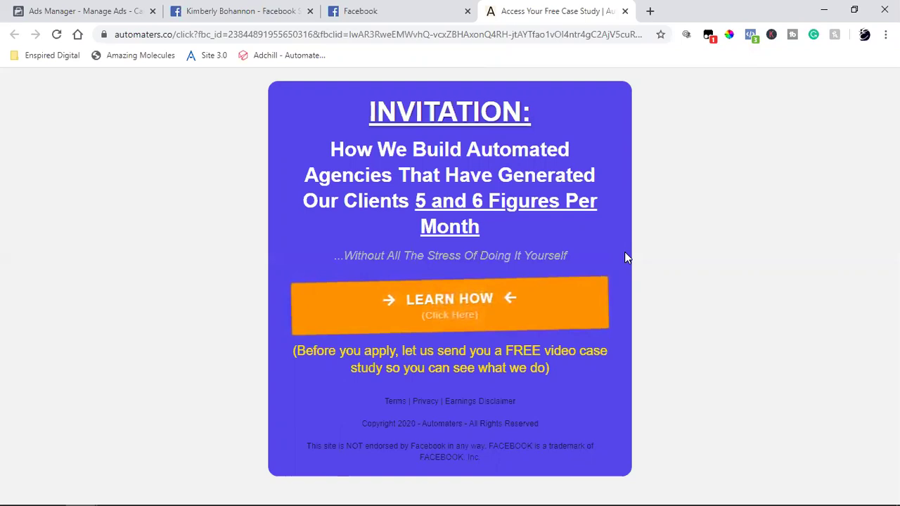
pyautogui.click(515, 327)
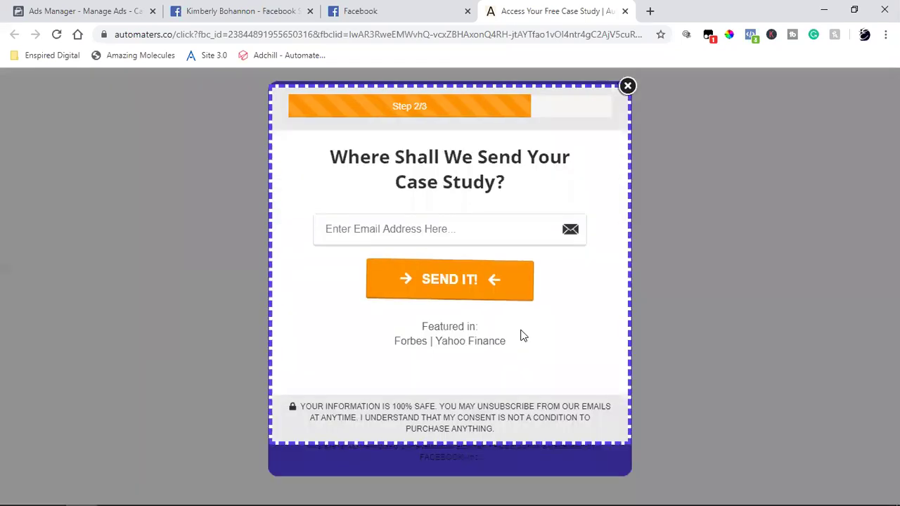
pyautogui.click(768, 216)
pyautogui.click(357, 7)
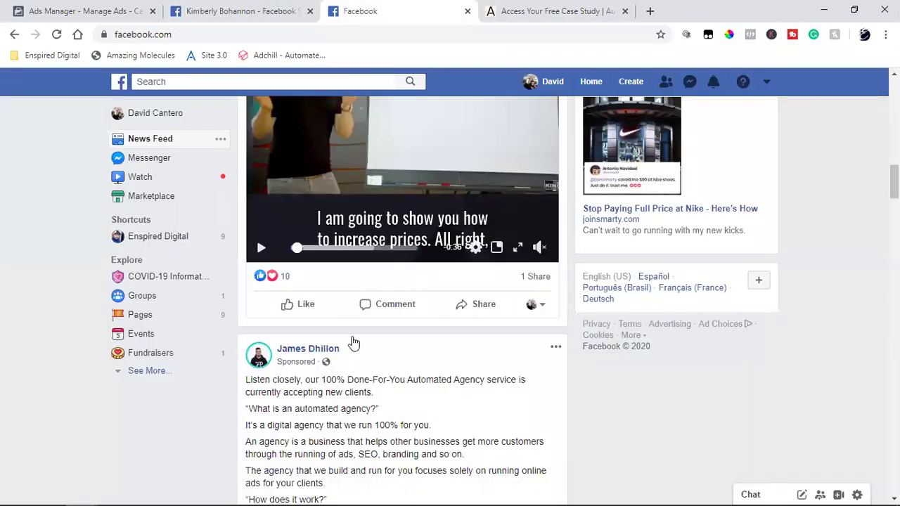
pyautogui.click(549, 10)
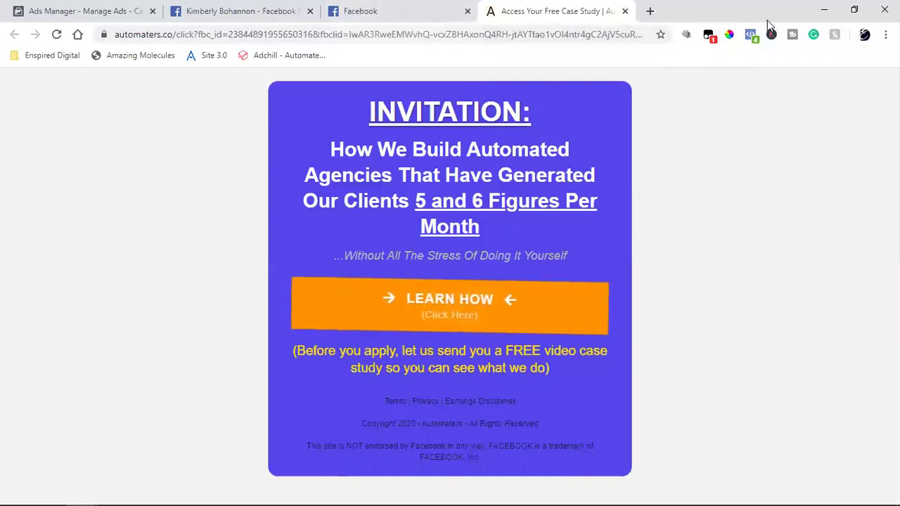
# Confirm in Pixel Helper that the button click event fired, then go back to the Pages search results.
pyautogui.click(751, 35)
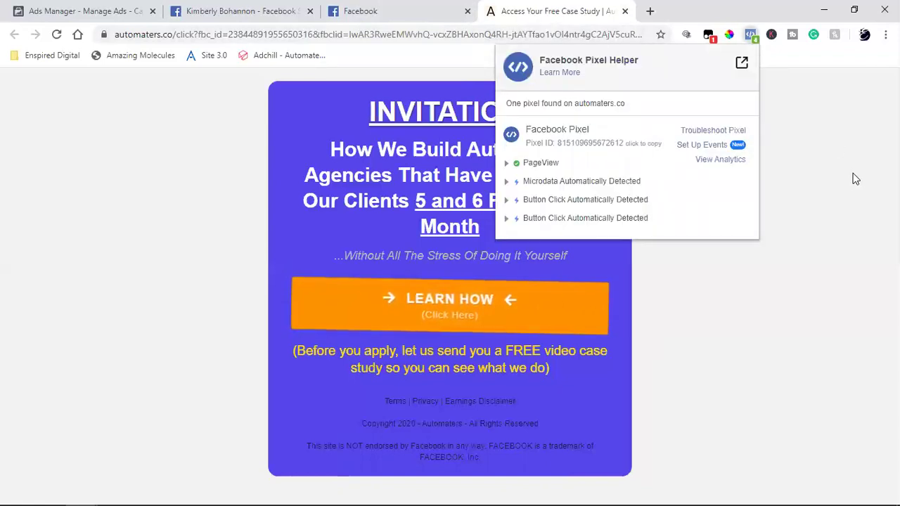
pyautogui.click(855, 179)
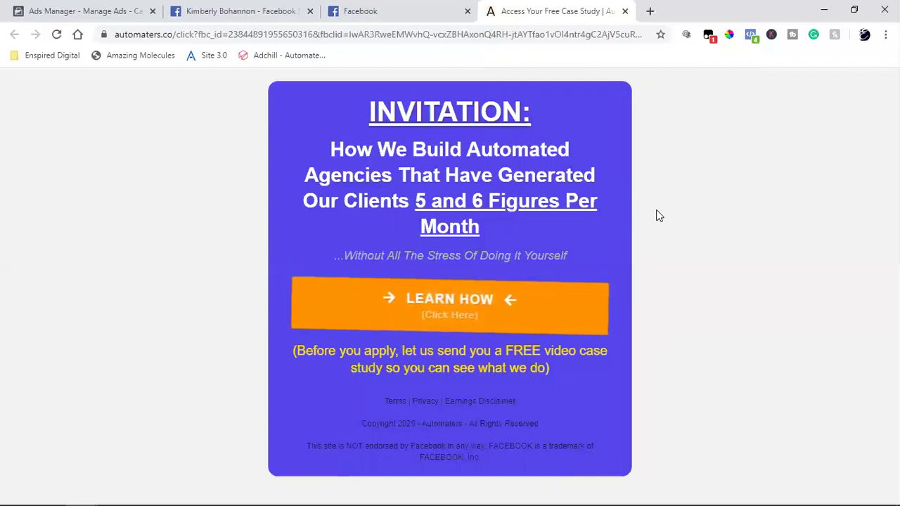
pyautogui.click(90, 9)
pyautogui.click(239, 9)
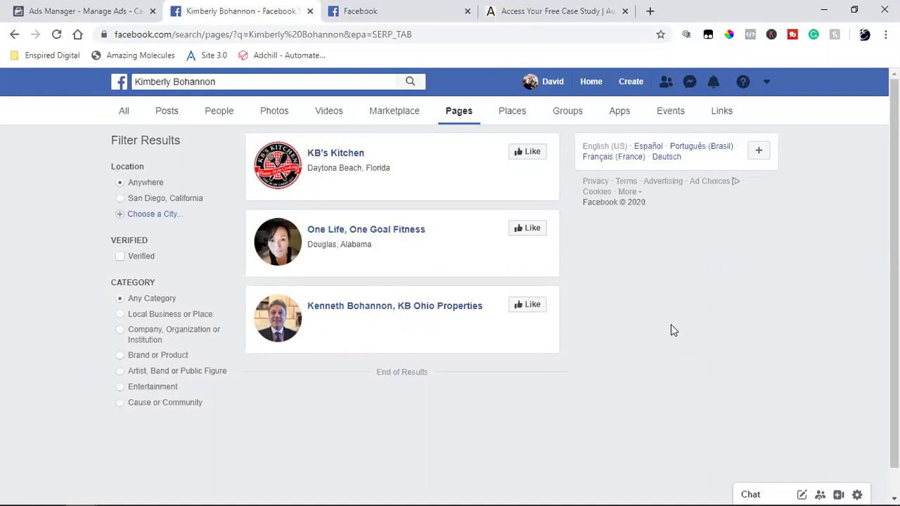
# Reopen the automaters.co 'How We Build Automated Agencies' landing page in Chrome.
pyautogui.click(503, 10)
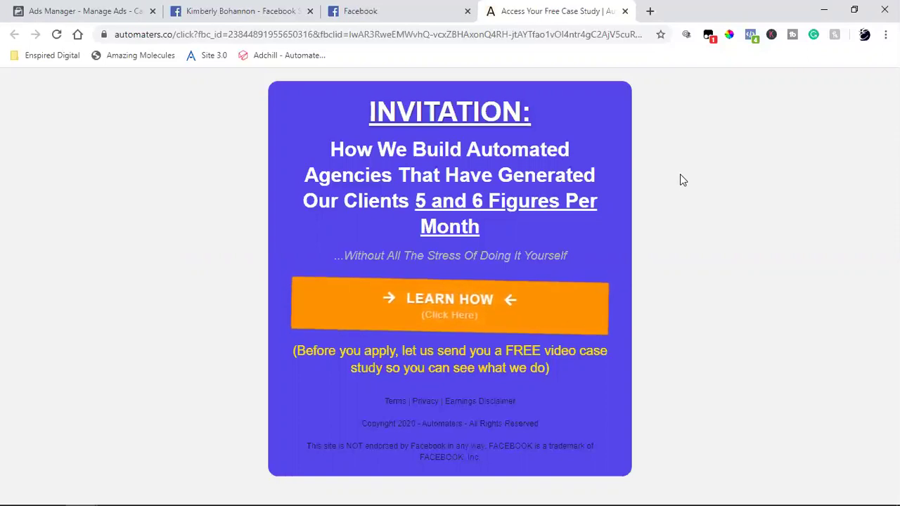
pyautogui.click(47, 56)
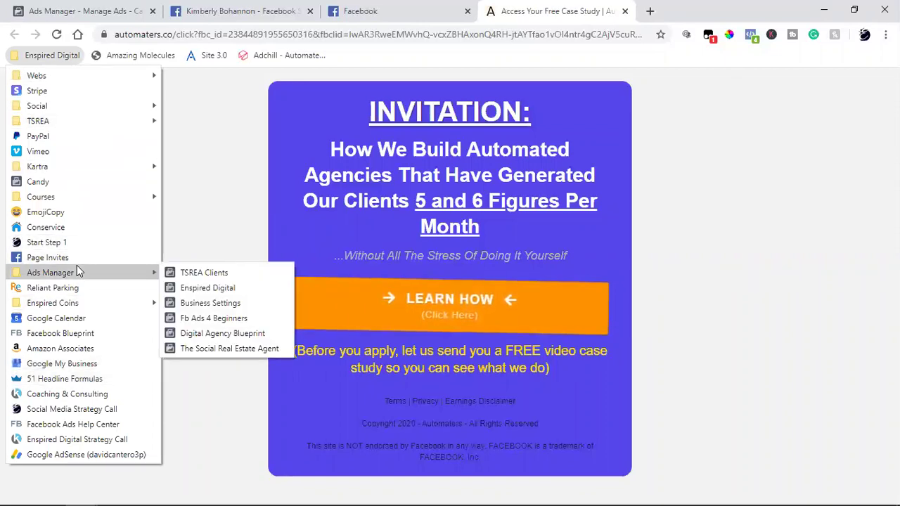
pyautogui.moveTo(76, 124)
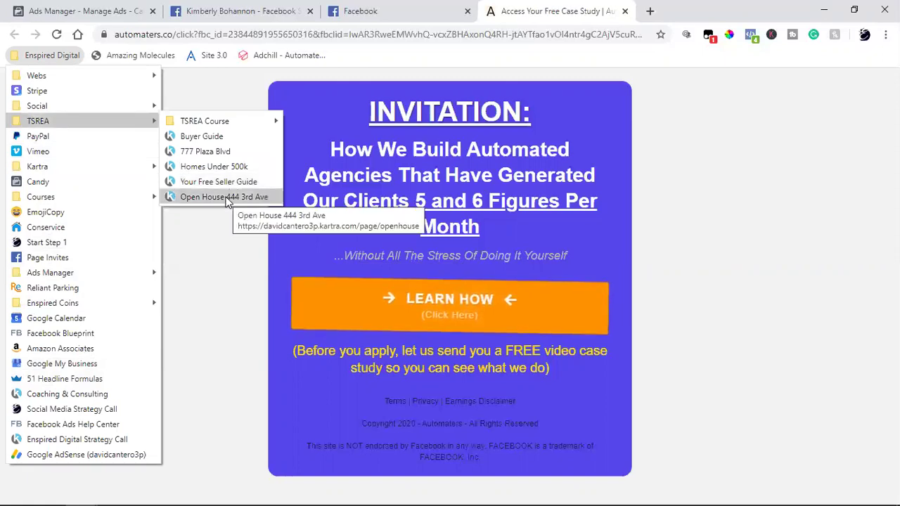
pyautogui.click(242, 149)
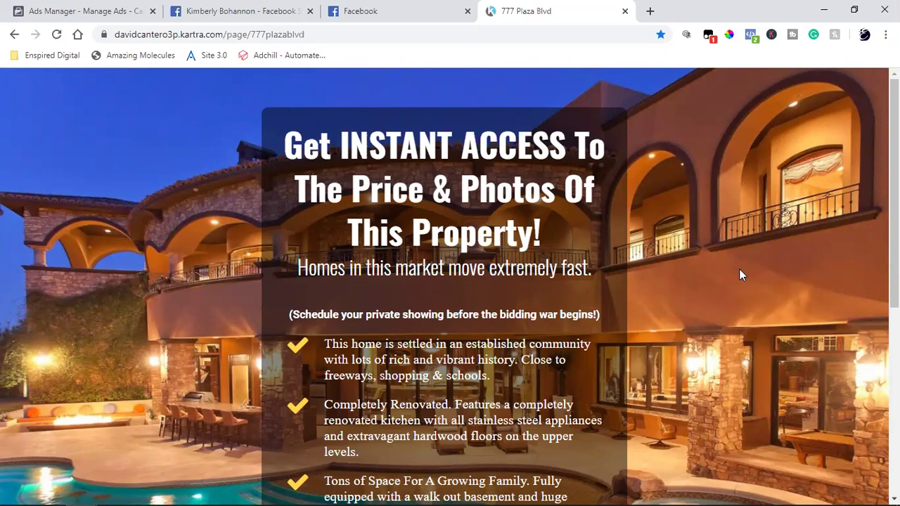
pyautogui.click(442, 9)
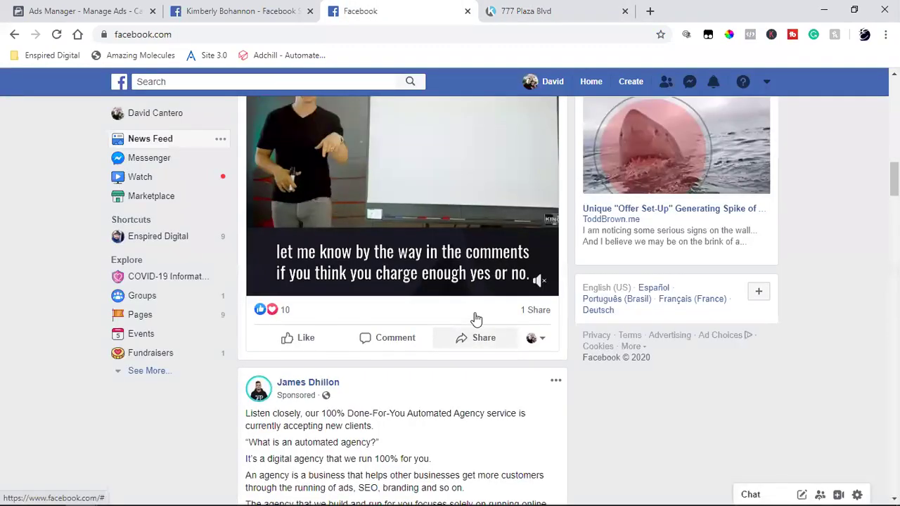
pyautogui.scroll(-8, 474, 321)
pyautogui.scroll(-8, 474, 319)
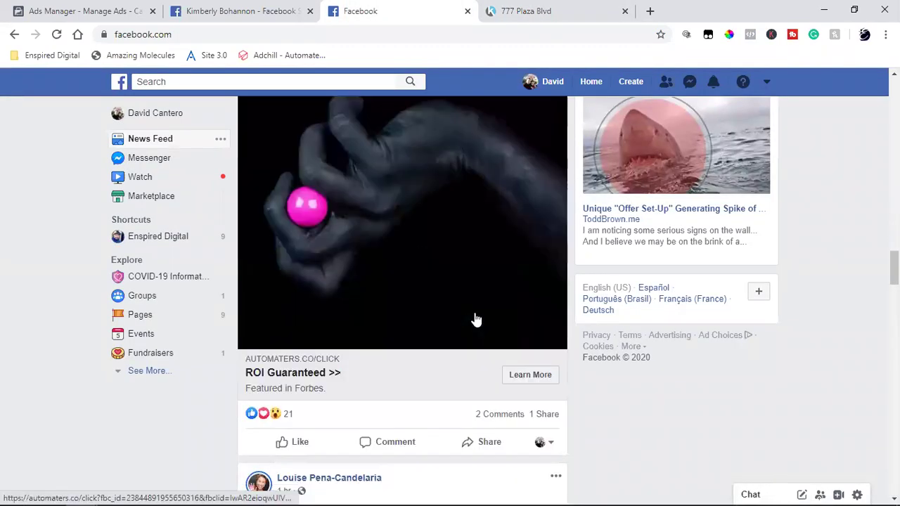
pyautogui.click(525, 311)
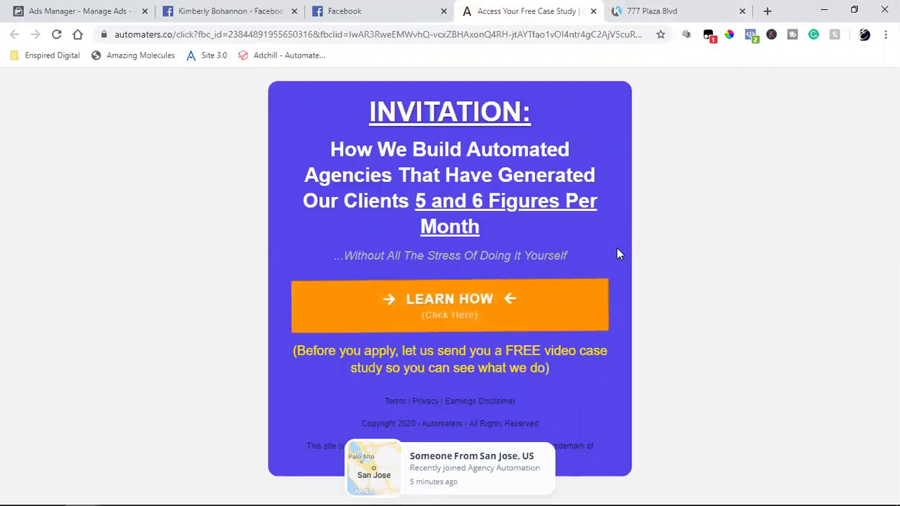
pyautogui.click(660, 11)
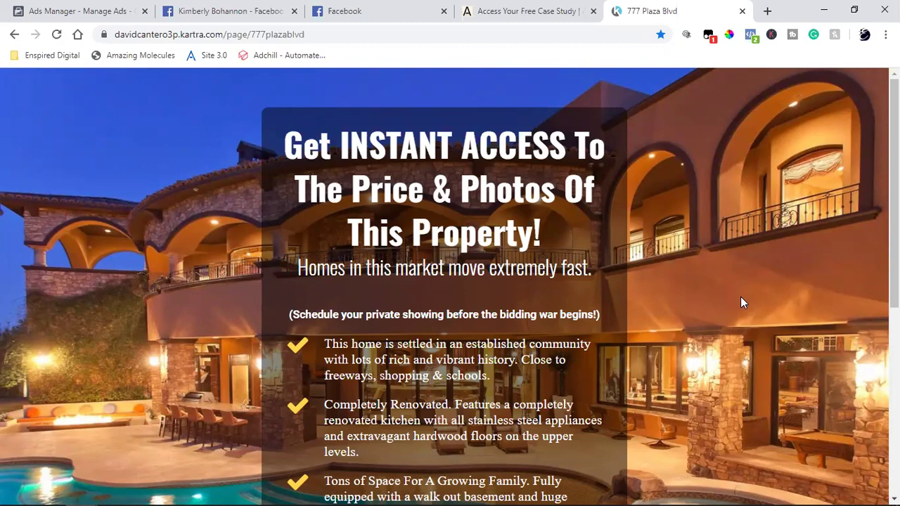
pyautogui.scroll(-1, 741, 301)
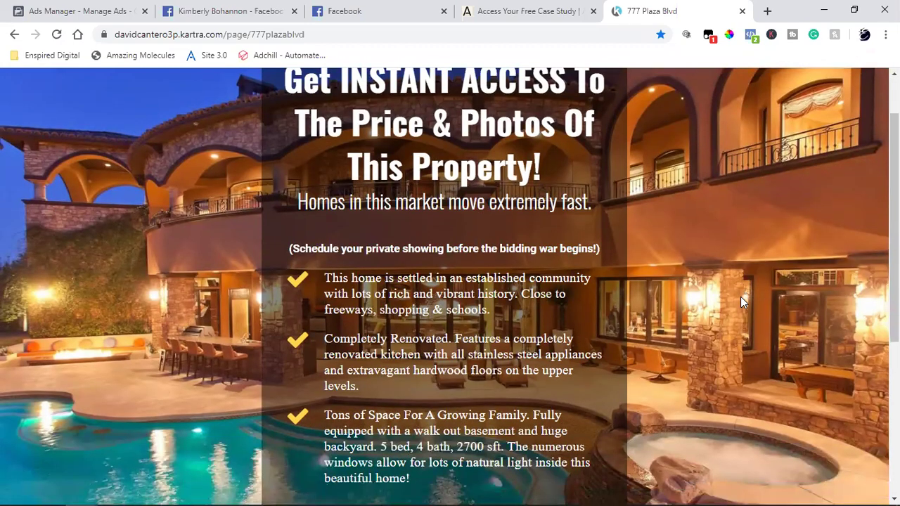
pyautogui.scroll(-1, 455, 205)
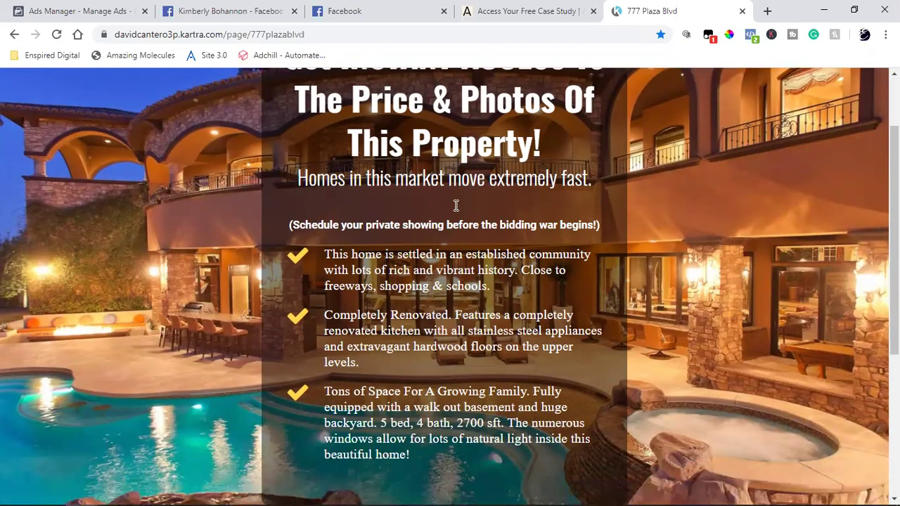
pyautogui.scroll(-1, 456, 205)
pyautogui.scroll(-2, 451, 386)
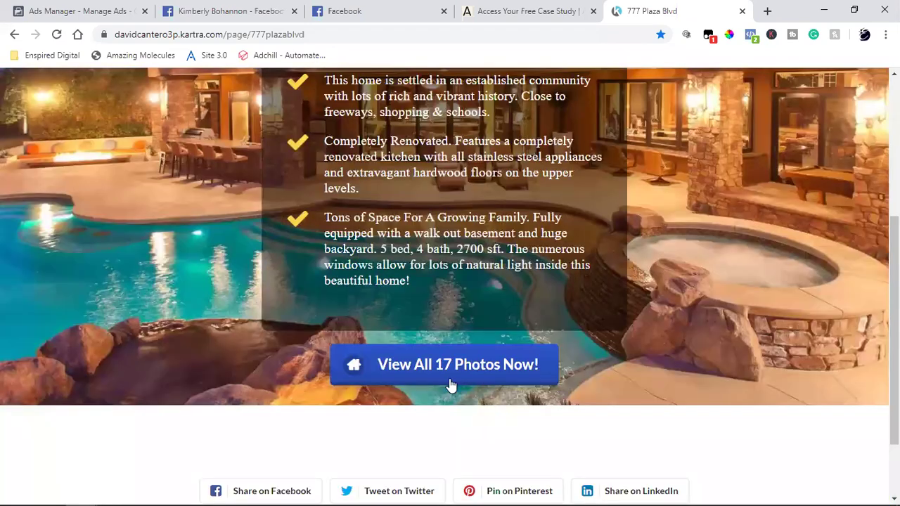
pyautogui.click(451, 385)
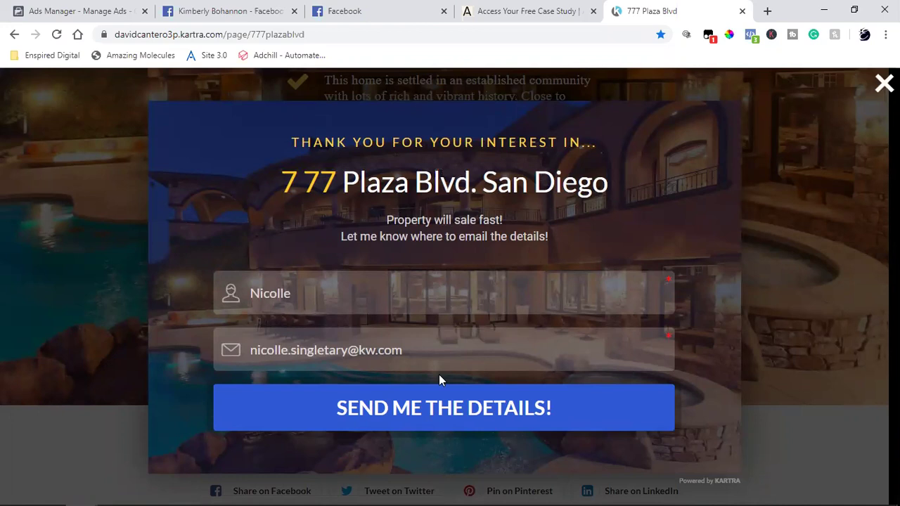
# Delete the prefilled email and first name, then close and reopen the popup with empty fields.
pyautogui.click(402, 358)
pyautogui.hotkey('ctrl', 'shift', 'Left')
pyautogui.hotkey('ctrl', 'shift', 'Left')
pyautogui.hotkey('ctrl', 'shift', 'Left')
pyautogui.hotkey('ctrl', 'shift', 'Left')
pyautogui.press('BackSpace')
pyautogui.doubleClick(351, 293)
pyautogui.press('BackSpace')
pyautogui.click(790, 196)
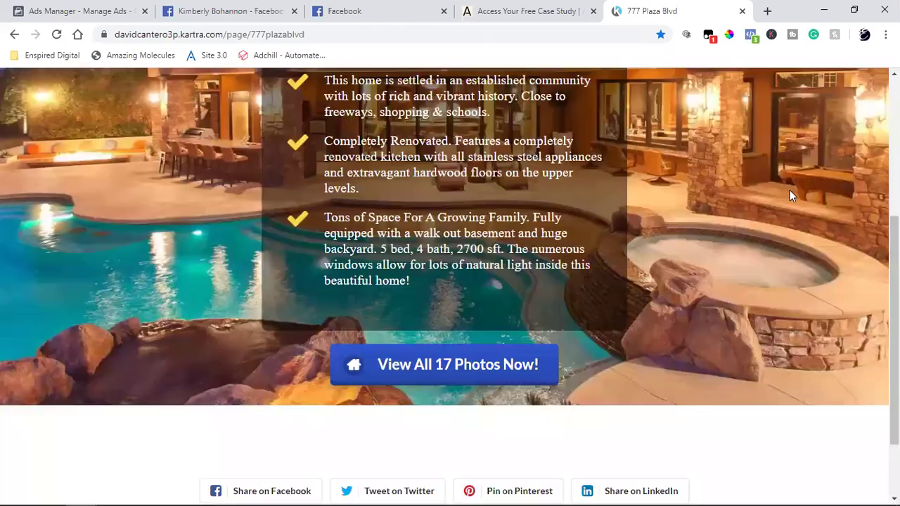
pyautogui.click(394, 354)
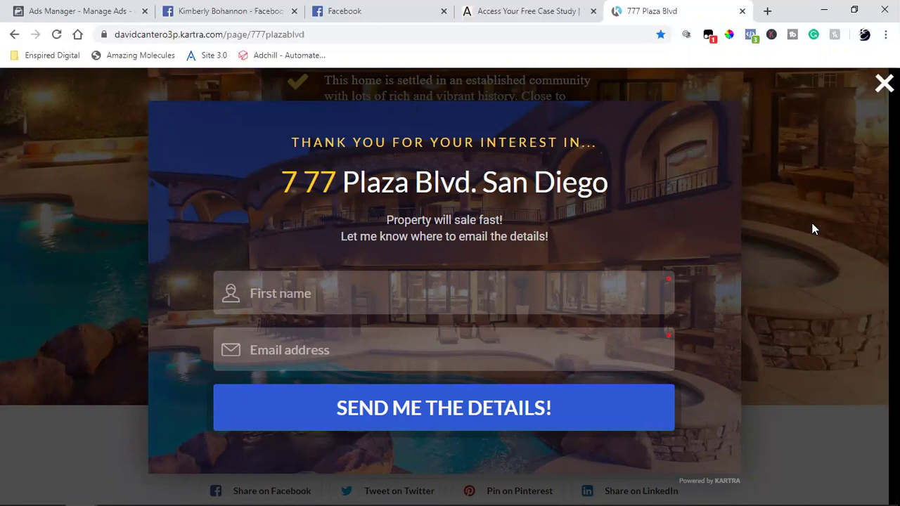
pyautogui.click(813, 229)
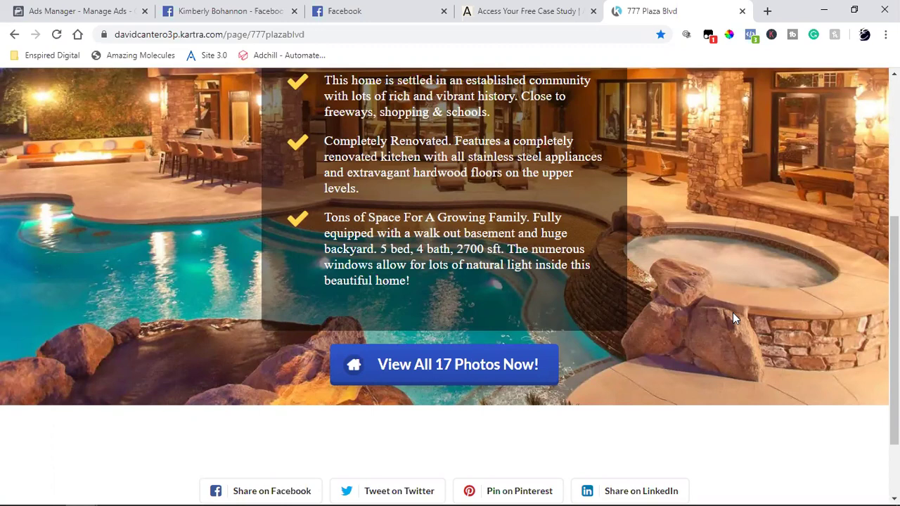
pyautogui.scroll(4, 733, 317)
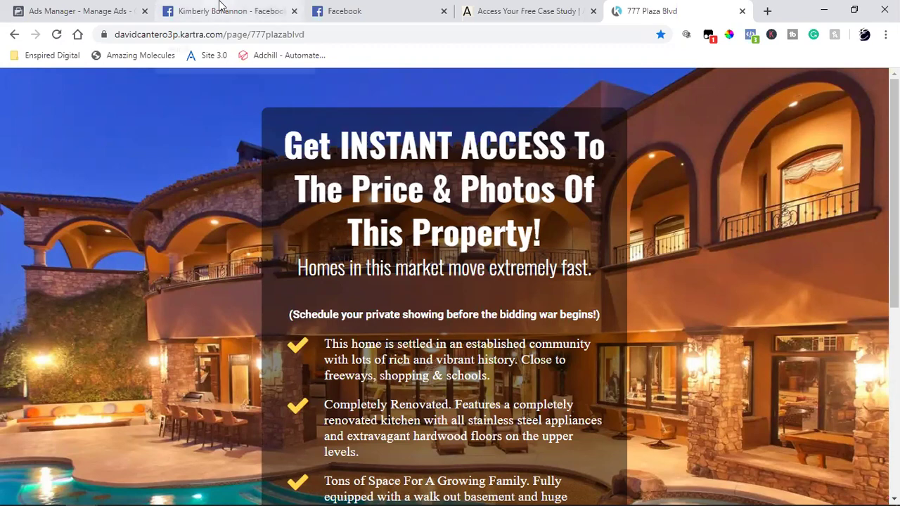
pyautogui.click(592, 11)
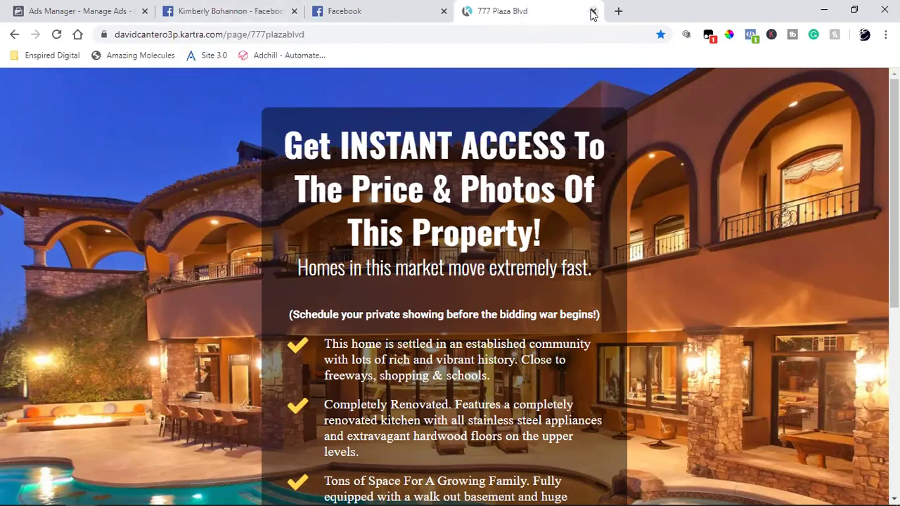
pyautogui.click(592, 11)
pyautogui.click(217, 10)
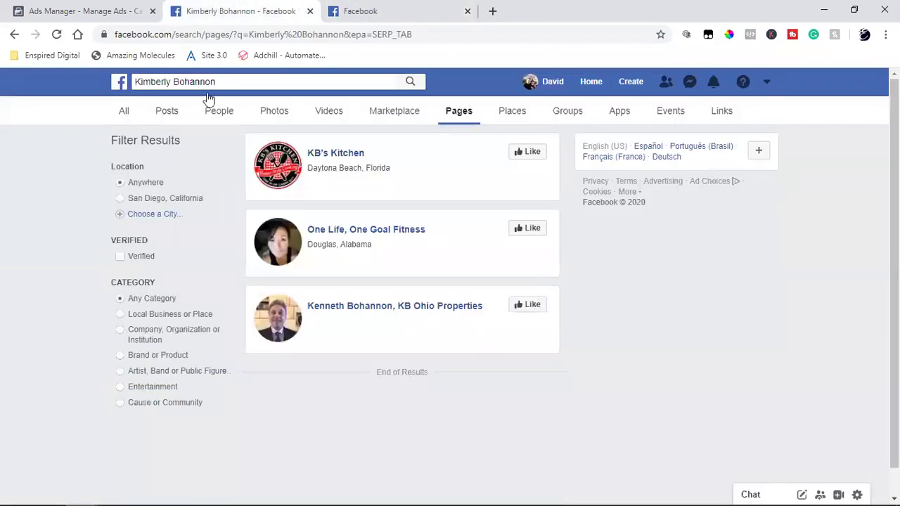
pyautogui.click(342, 8)
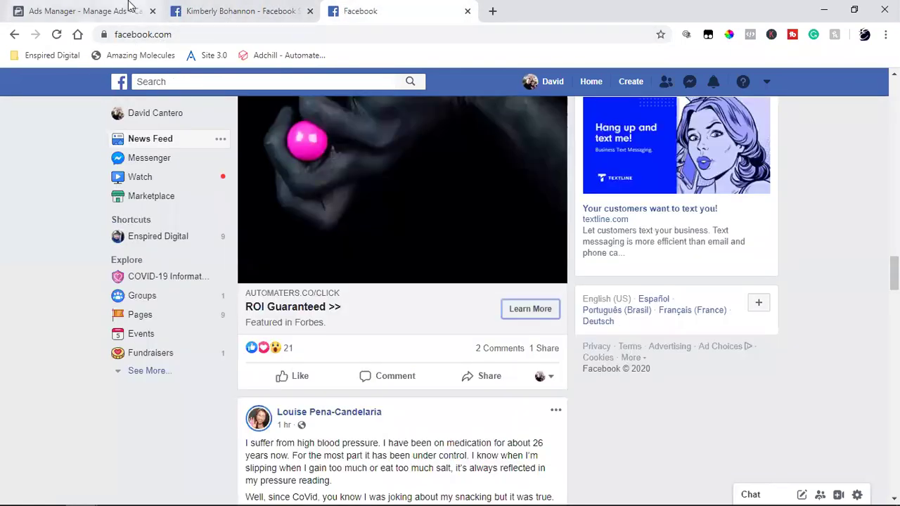
# Review the Ads Manager objective page with Lead generation chosen, comparing it with the competitor's feed ad.
pyautogui.click(129, 8)
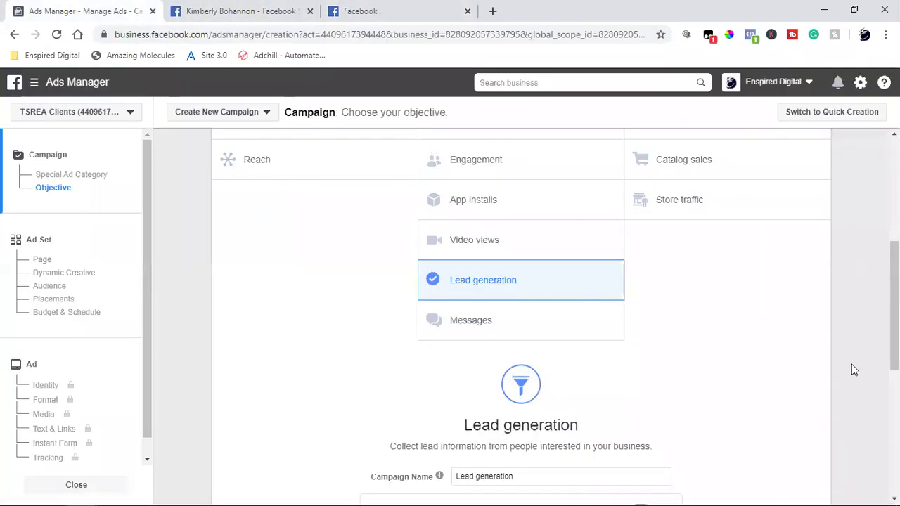
pyautogui.scroll(3, 850, 370)
pyautogui.scroll(-2, 850, 369)
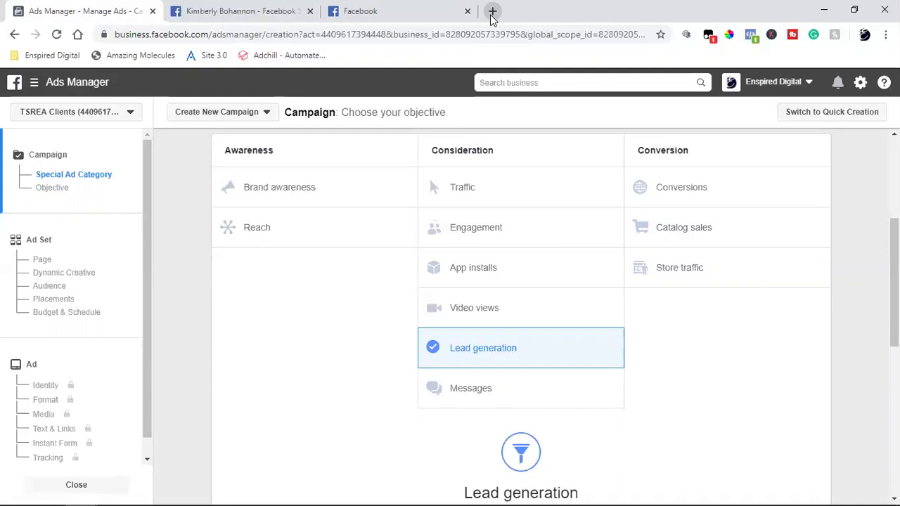
pyautogui.click(450, 8)
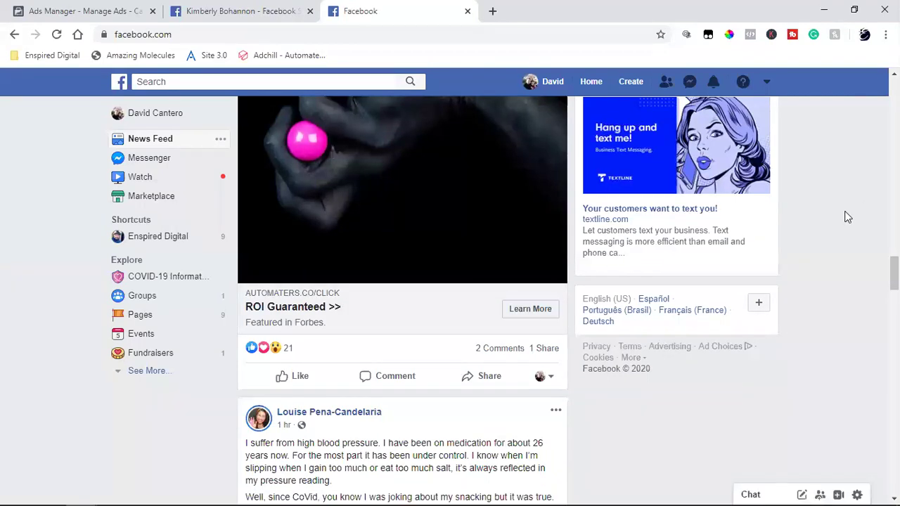
pyautogui.click(107, 10)
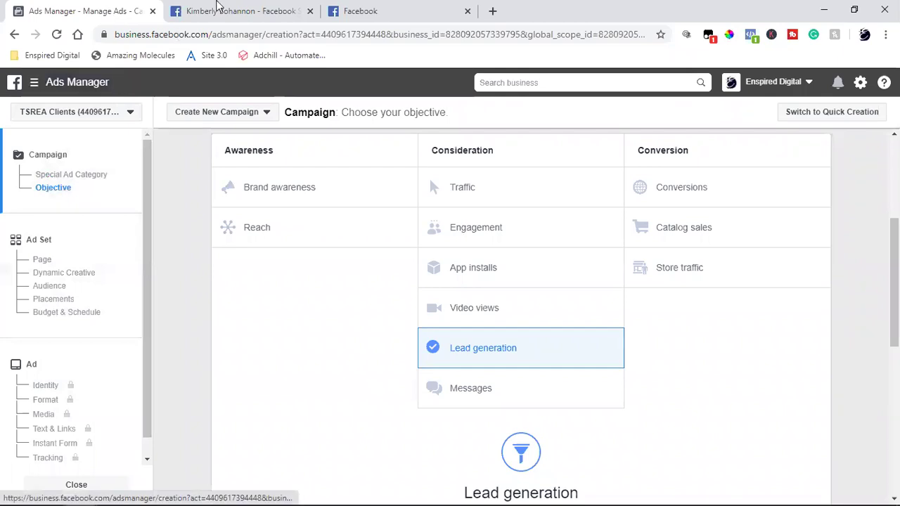
pyautogui.click(272, 9)
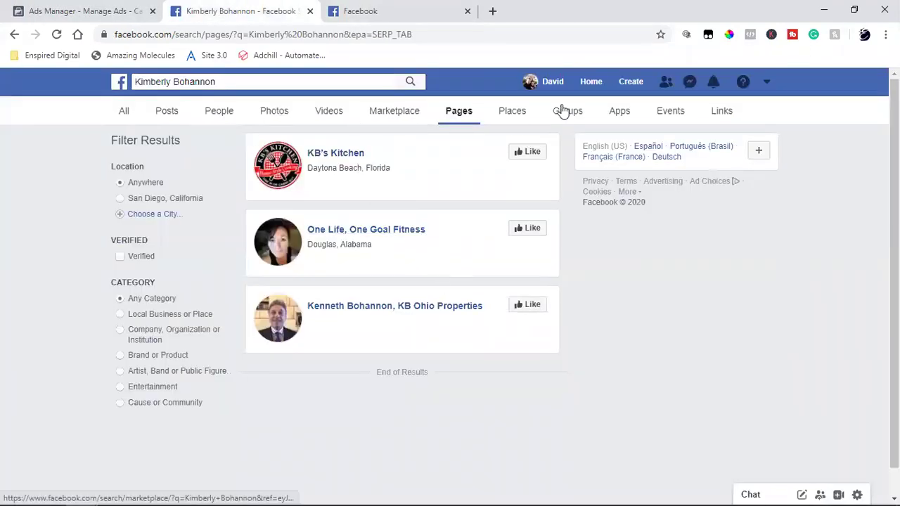
# Start a new ad via Create > Ad, discard the old unsaved draft, and choose the TSREA Clients account.
pyautogui.click(620, 84)
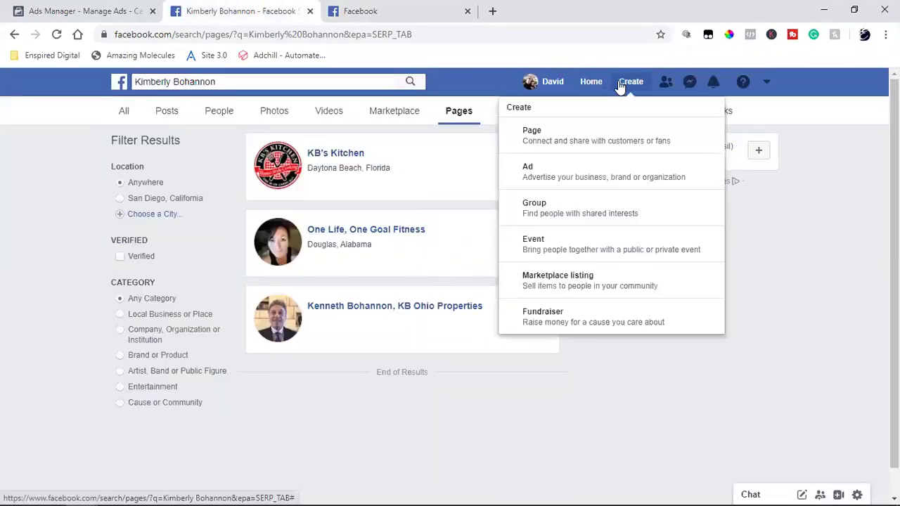
pyautogui.click(583, 173)
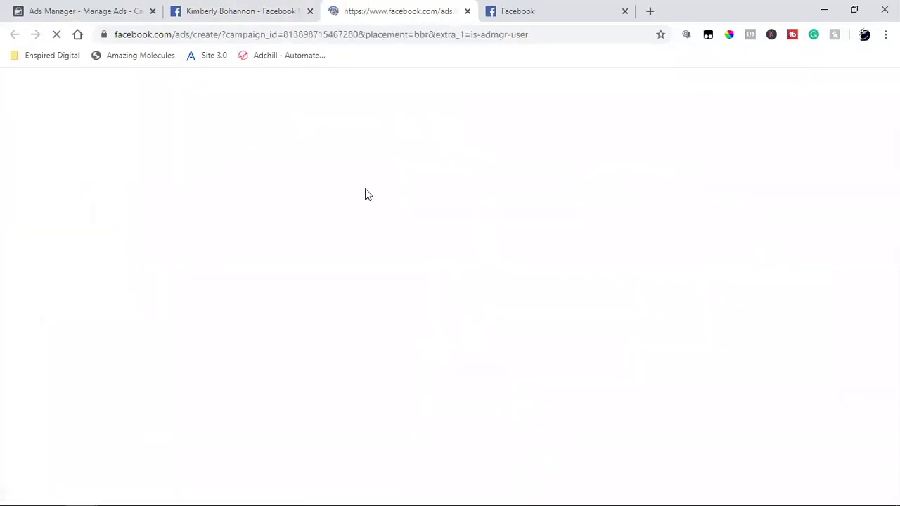
pyautogui.click(153, 11)
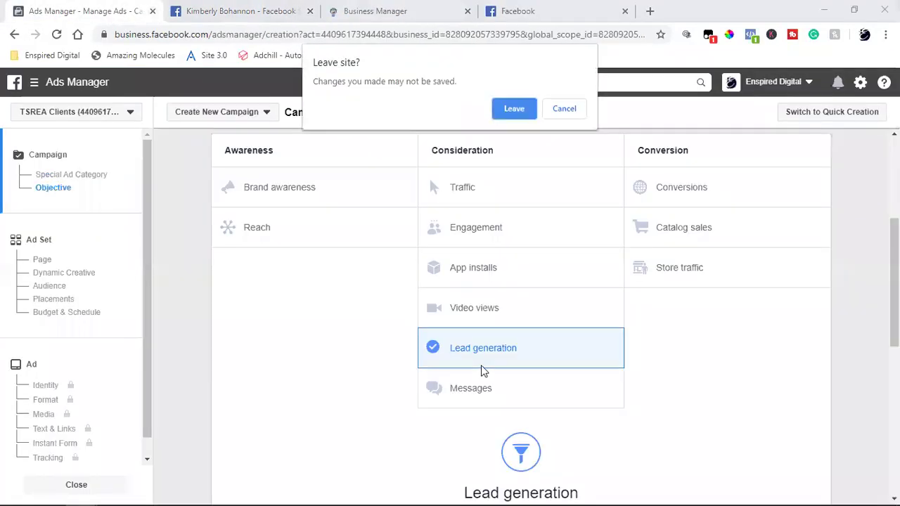
pyautogui.click(528, 111)
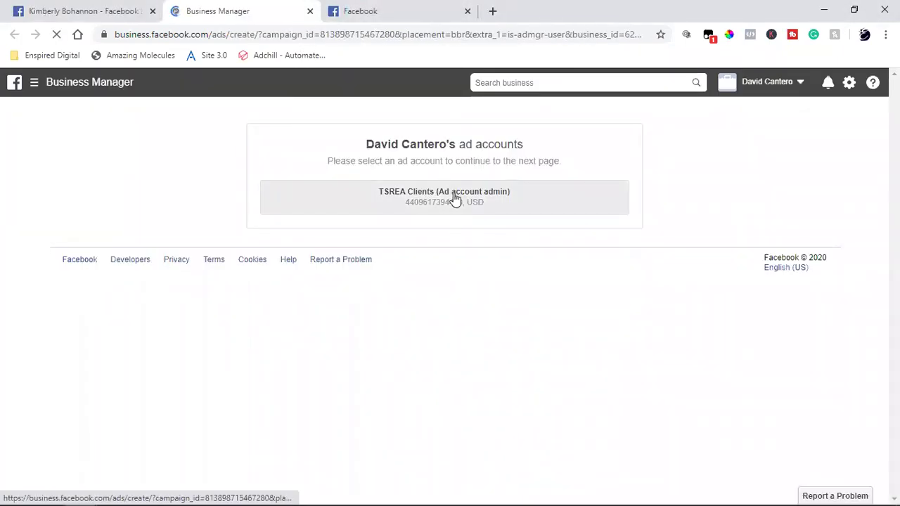
pyautogui.click(456, 199)
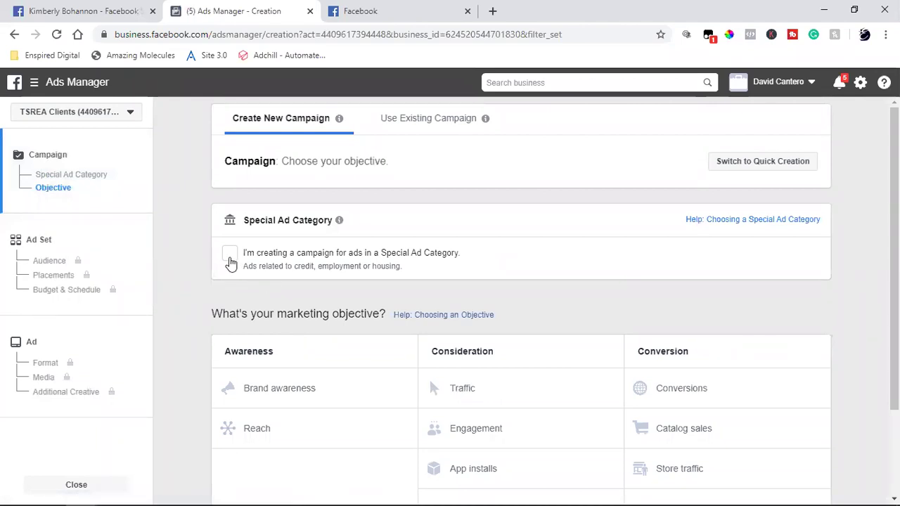
# Tick Special Ad Category with Housing as the category, then scroll down to the objective grid.
pyautogui.click(230, 259)
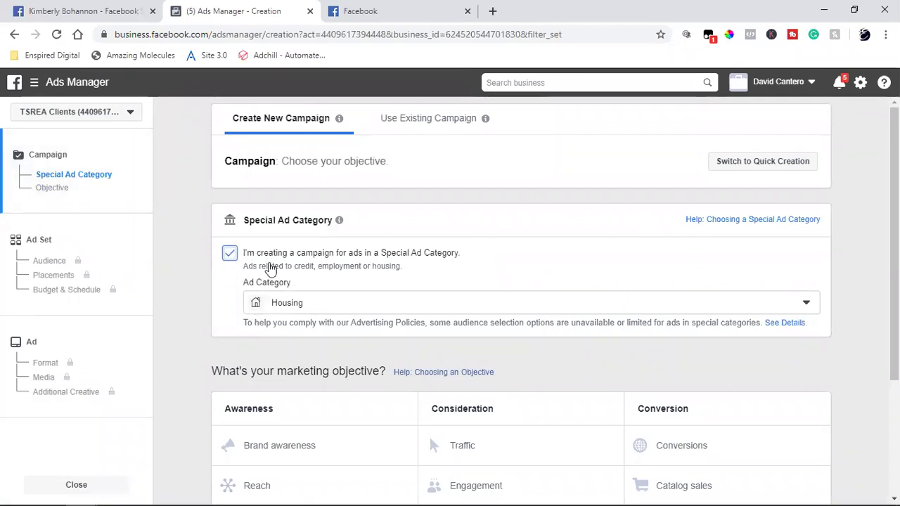
pyautogui.tripleClick(279, 220)
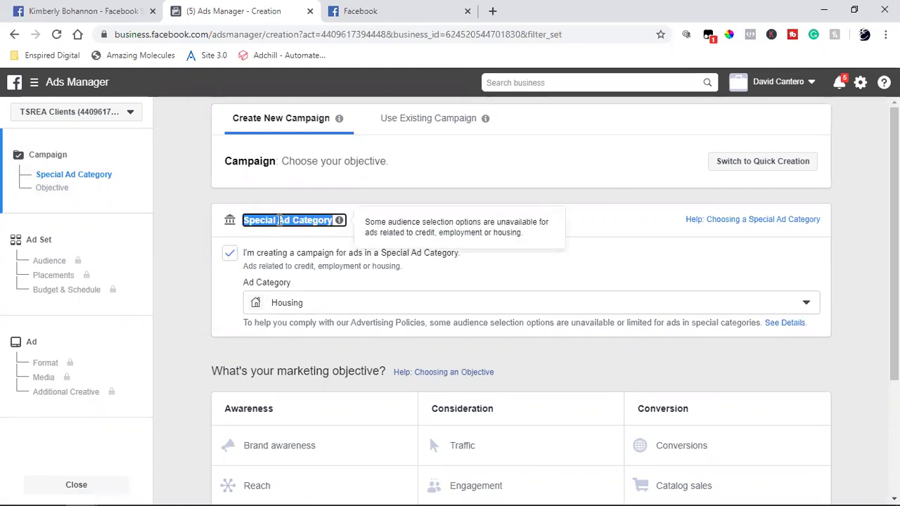
pyautogui.click(458, 214)
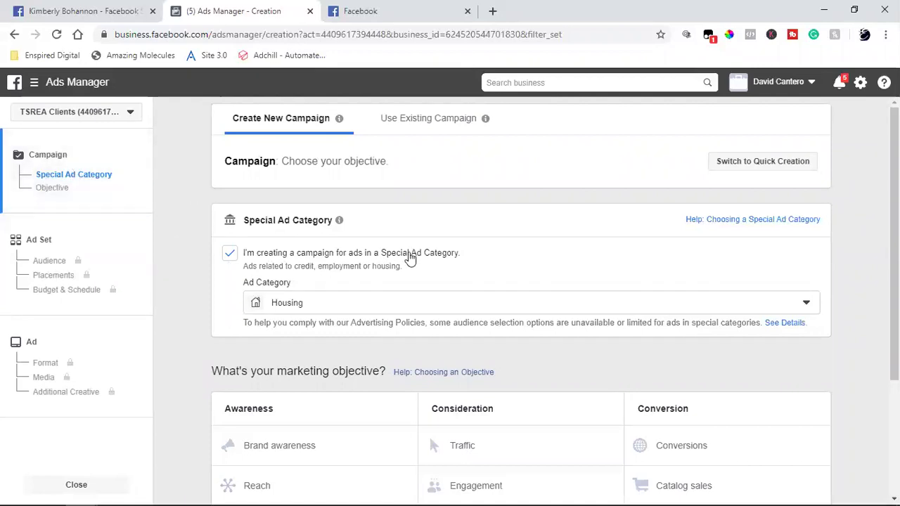
pyautogui.scroll(-3, 459, 269)
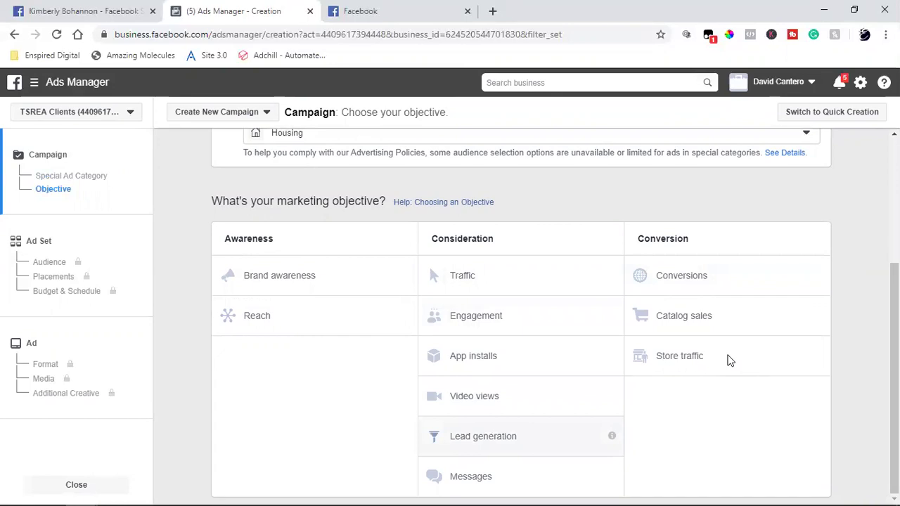
pyautogui.scroll(2, 729, 360)
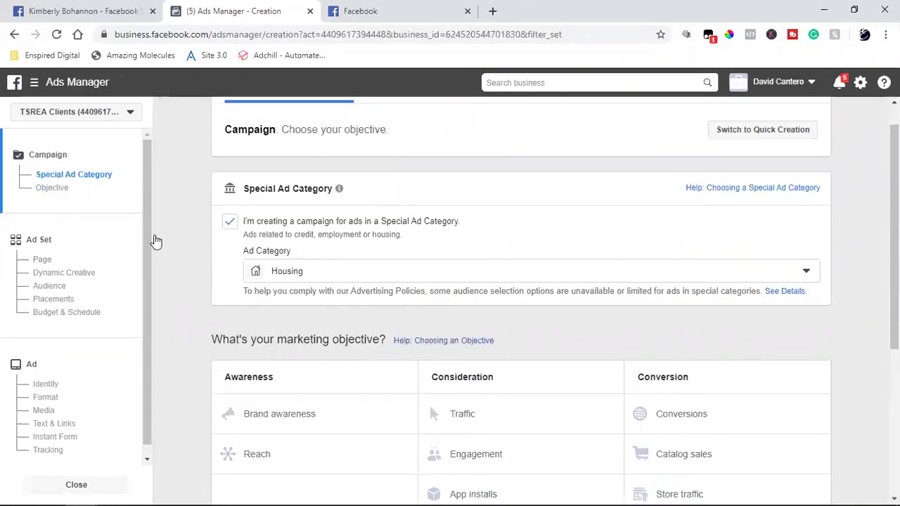
pyautogui.scroll(-1, 379, 370)
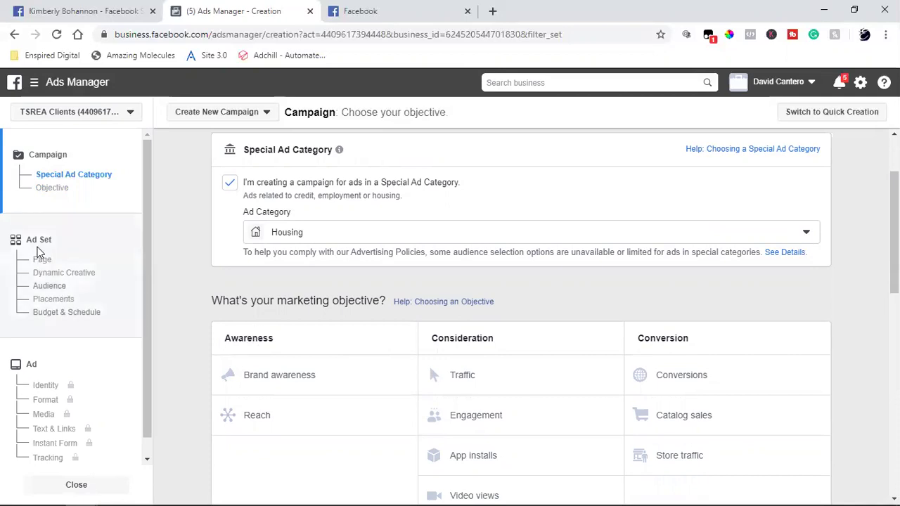
# Turn Campaign Budget Optimization off and continue to the Ad Set step.
pyautogui.scroll(-6, 449, 350)
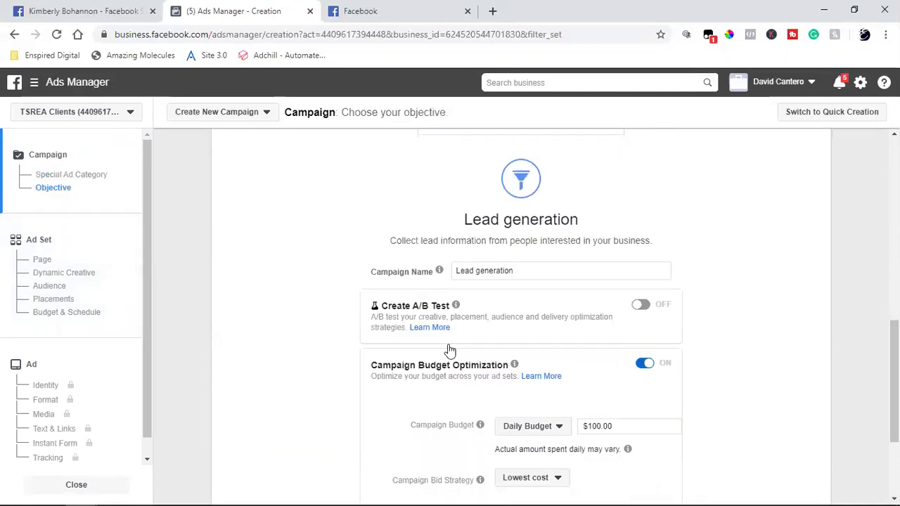
pyautogui.click(644, 364)
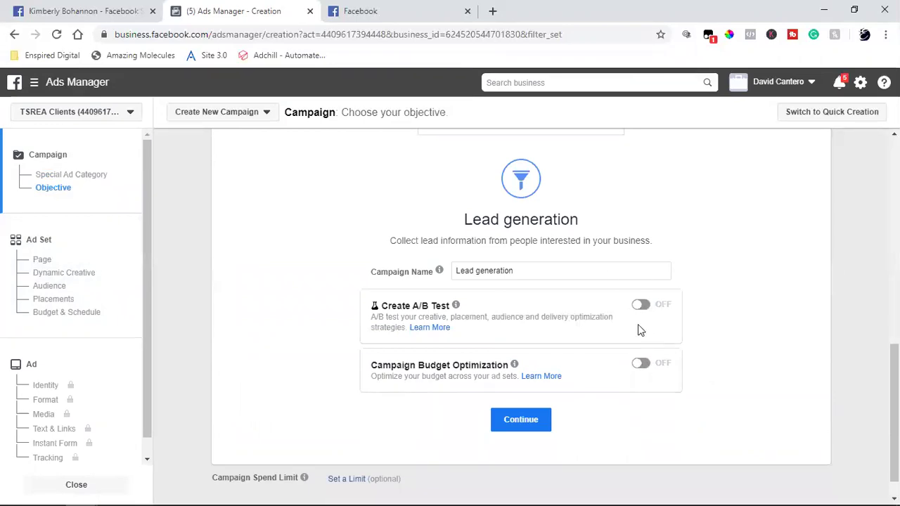
pyautogui.click(520, 419)
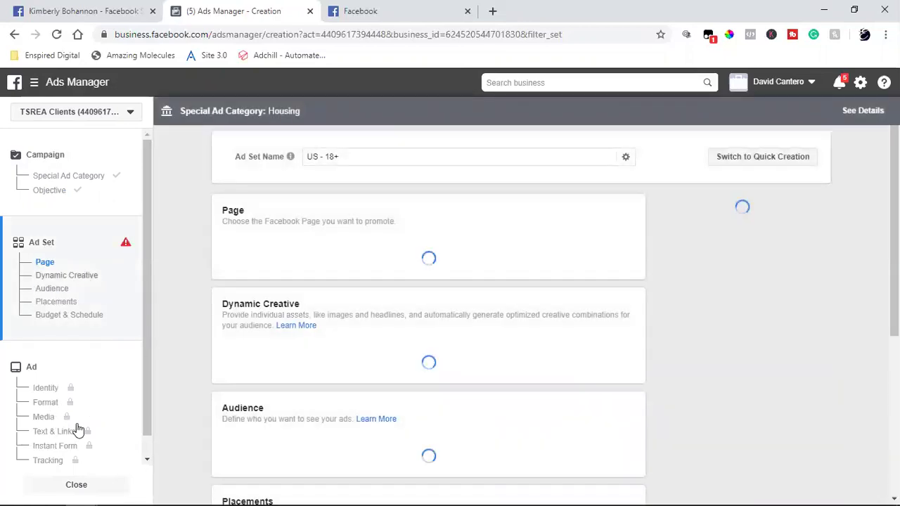
pyautogui.moveTo(56, 448)
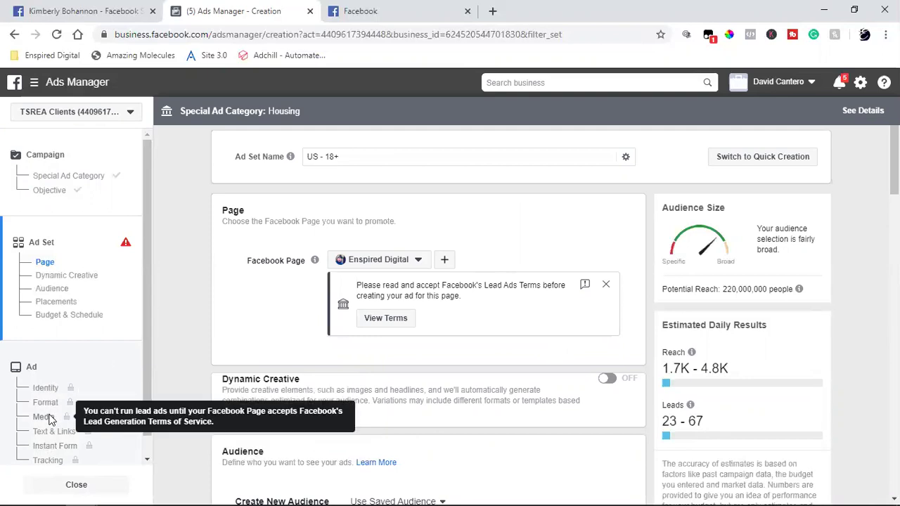
# Glance at the Facebook tab, then open a blank new tab beside Ads Manager with the Enspired Digital bookmarks.
pyautogui.hotkey('ctrl', 'Tab')
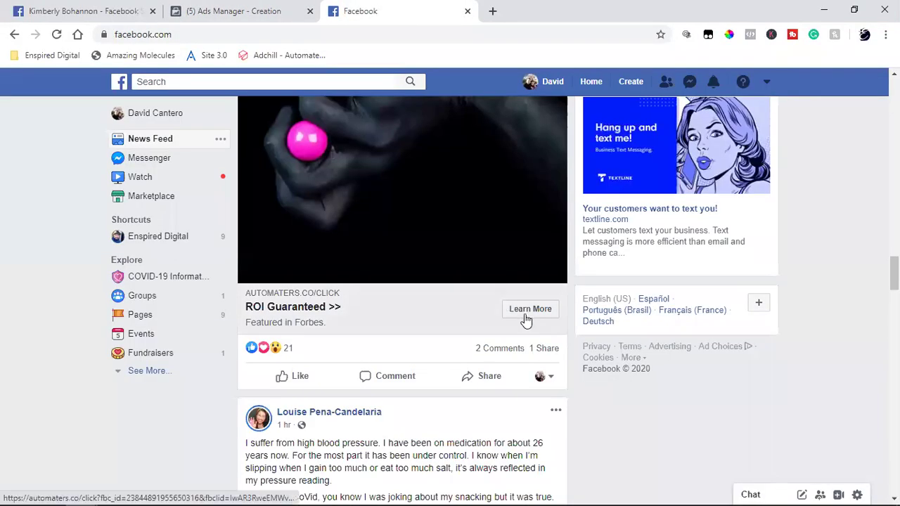
pyautogui.click(225, 10)
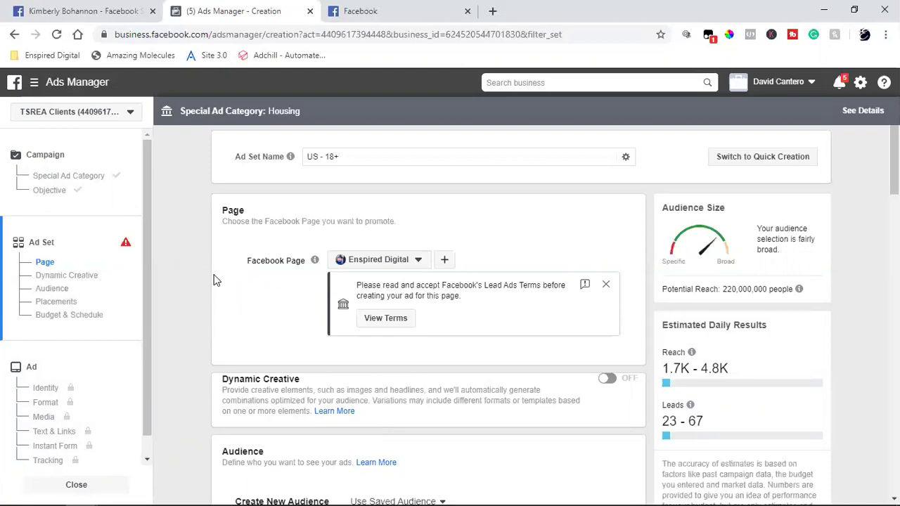
pyautogui.click(492, 11)
pyautogui.click(61, 60)
pyautogui.moveTo(96, 118)
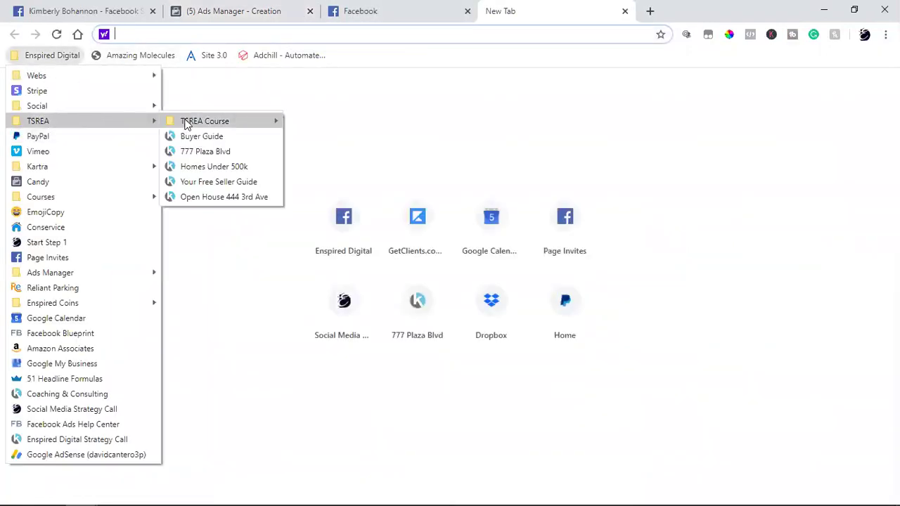
pyautogui.click(198, 153)
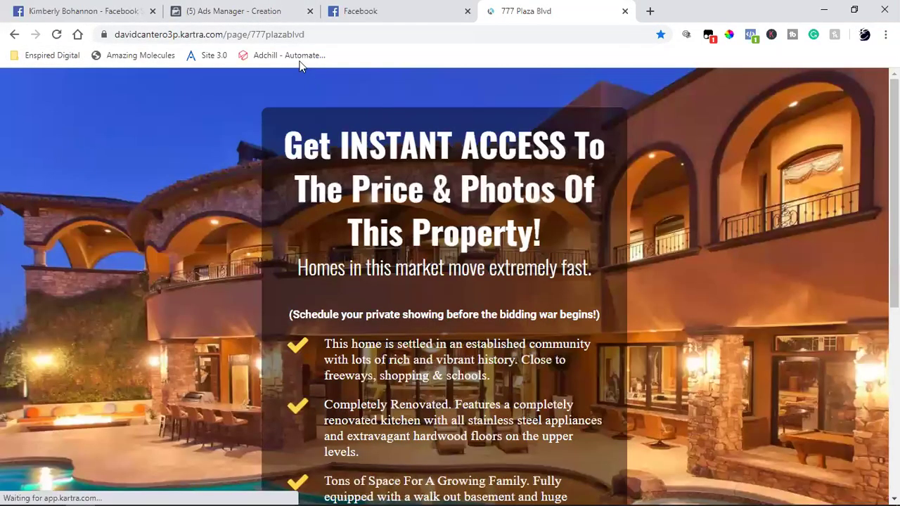
pyautogui.click(267, 35)
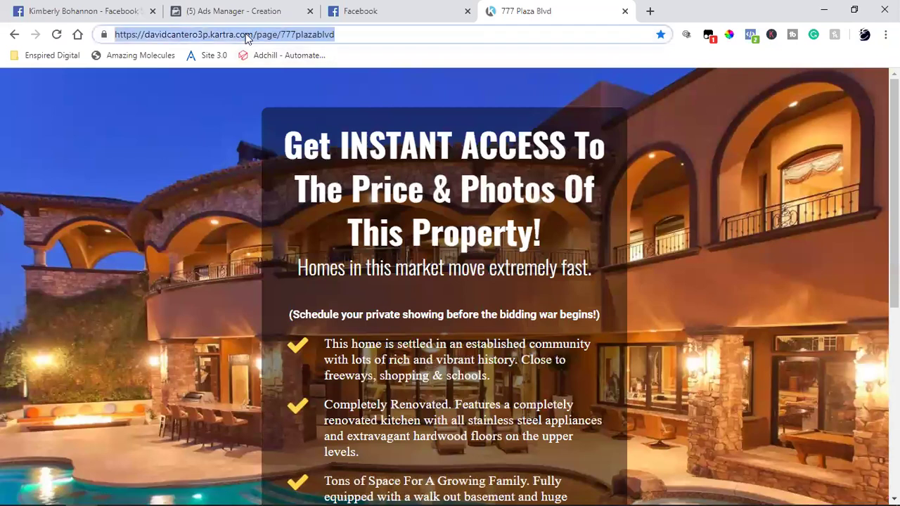
pyautogui.rightClick(195, 37)
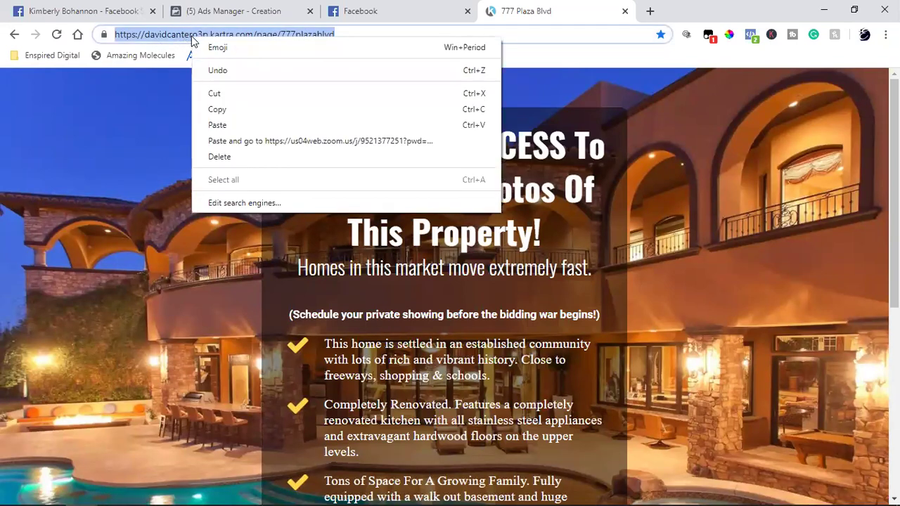
pyautogui.click(225, 111)
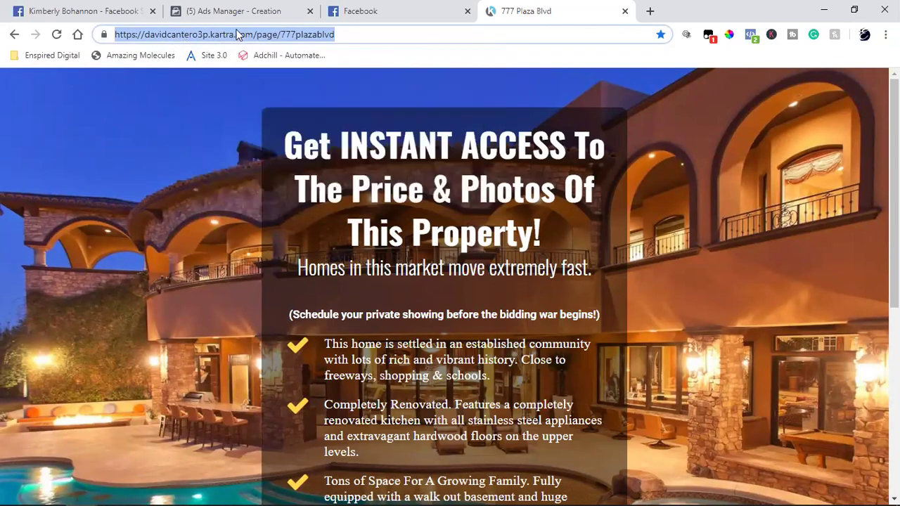
pyautogui.click(225, 10)
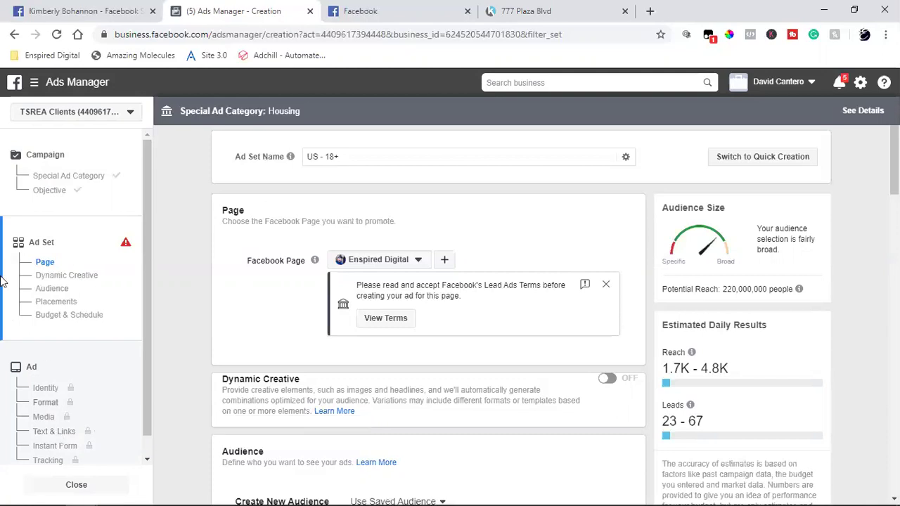
# Revisit the campaign's Lead generation objective step, then go to the competitor page search tab.
pyautogui.click(70, 188)
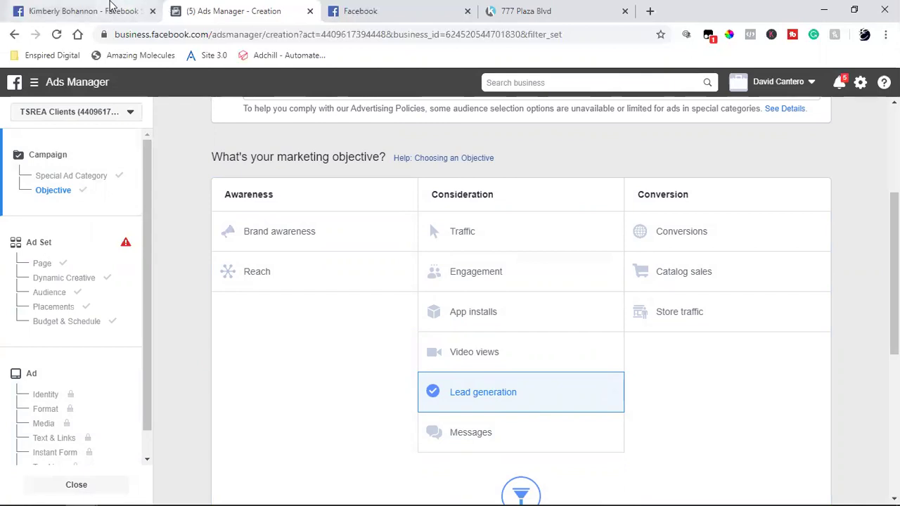
pyautogui.click(108, 13)
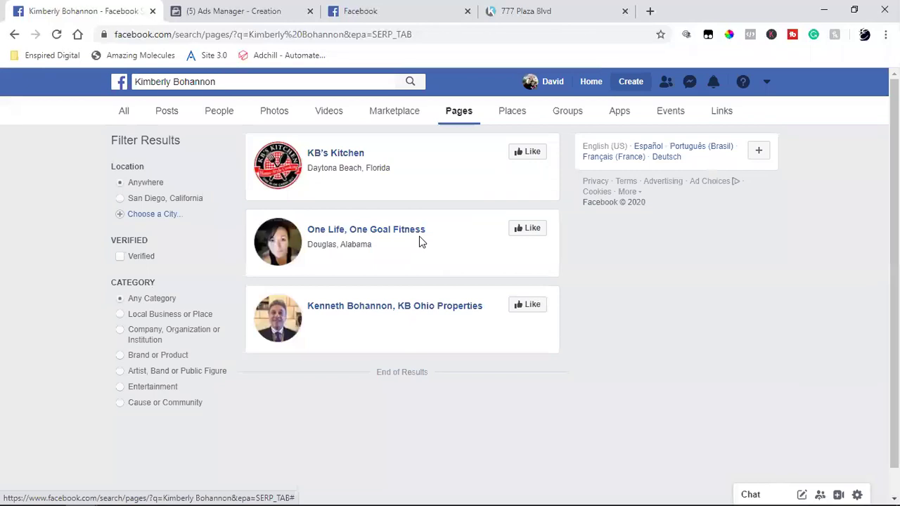
# Refine the Facebook page search by appending 'sells 4 you' and run it.
pyautogui.click(357, 81)
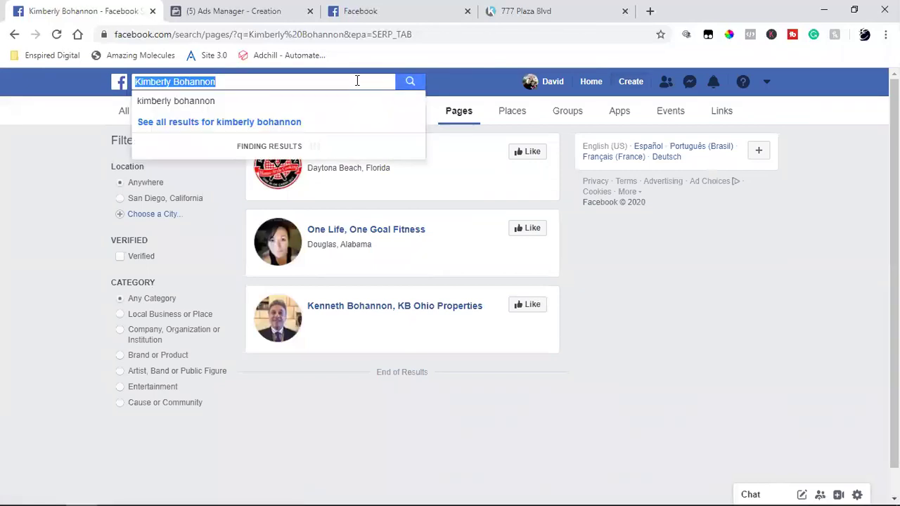
pyautogui.click(357, 81)
pyautogui.write('realtor')
pyautogui.press('BackSpace')
pyautogui.press('BackSpace')
pyautogui.press('BackSpace')
pyautogui.write('or')
pyautogui.press('BackSpace')
pyautogui.press('BackSpace')
pyautogui.press('BackSpace')
pyautogui.press('BackSpace')
pyautogui.press('BackSpace')
pyautogui.press('BackSpace')
pyautogui.press('BackSpace')
pyautogui.write('sells 4 you')
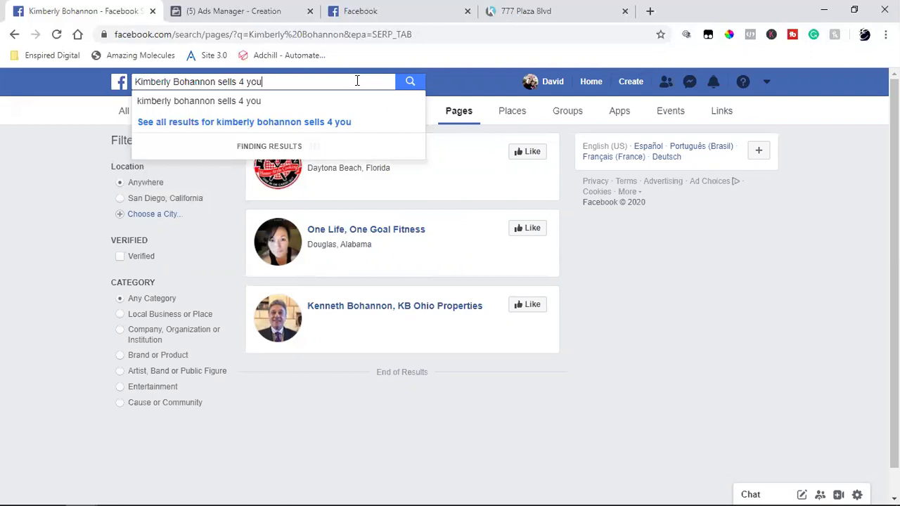
pyautogui.press('Return')
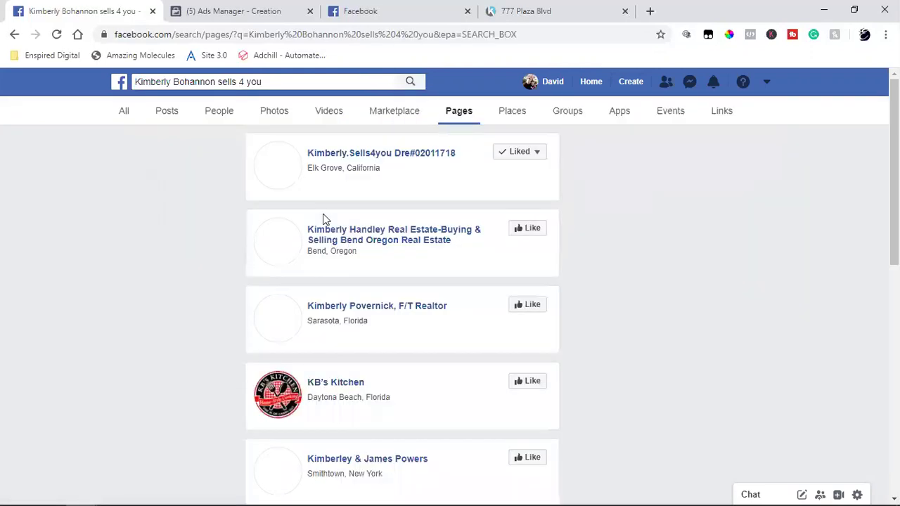
# Open the competitor realtor's business page, browse its posts, and return to Ads Manager.
pyautogui.click(363, 153)
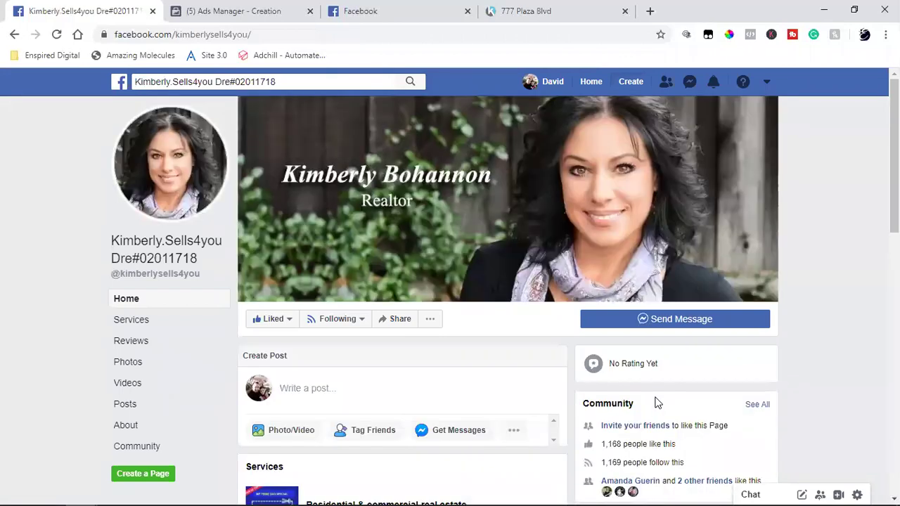
pyautogui.scroll(-1, 654, 402)
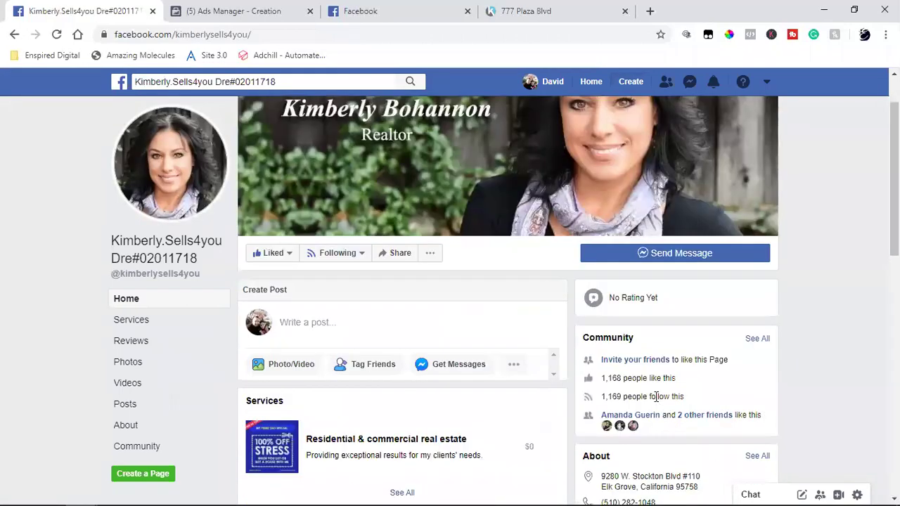
pyautogui.scroll(-2, 655, 396)
pyautogui.scroll(-5, 655, 397)
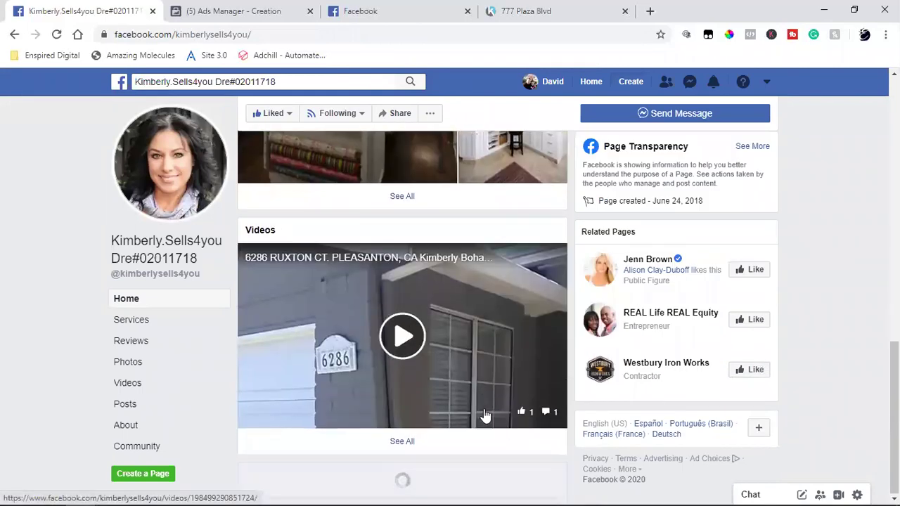
pyautogui.scroll(-3, 437, 387)
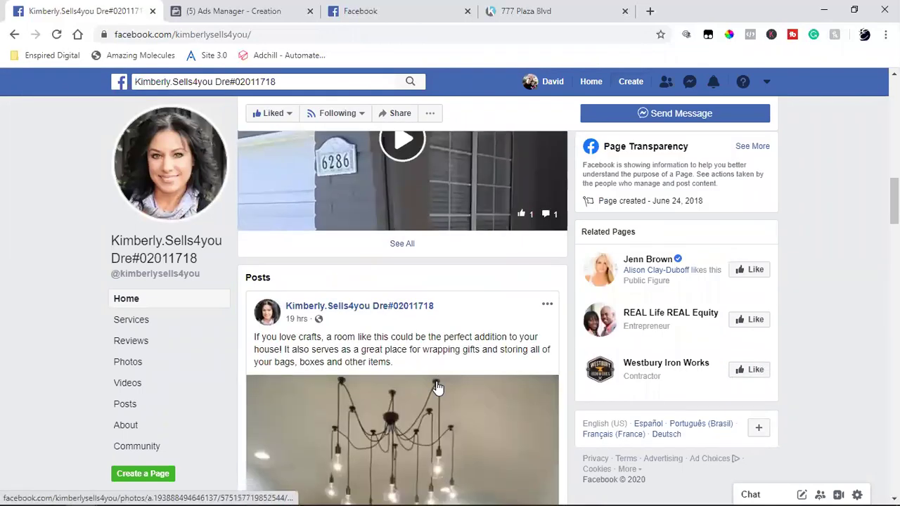
pyautogui.scroll(-2, 438, 388)
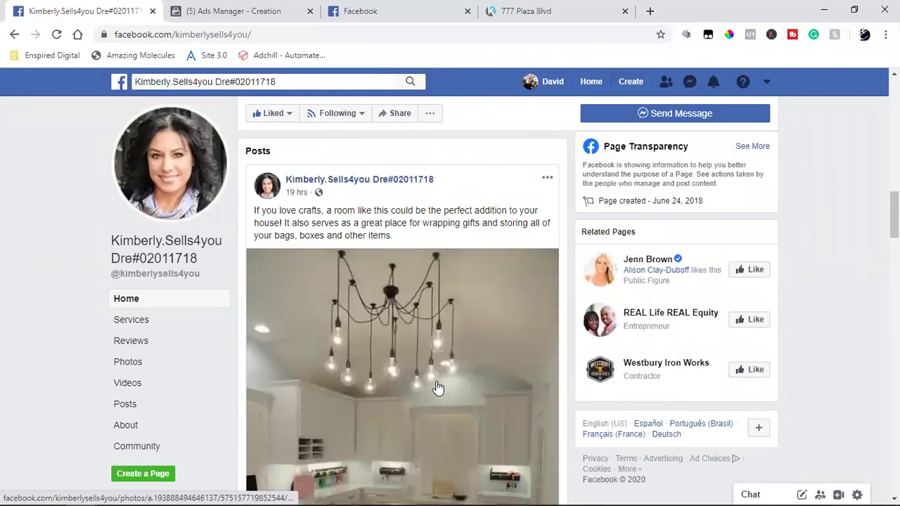
pyautogui.click(218, 9)
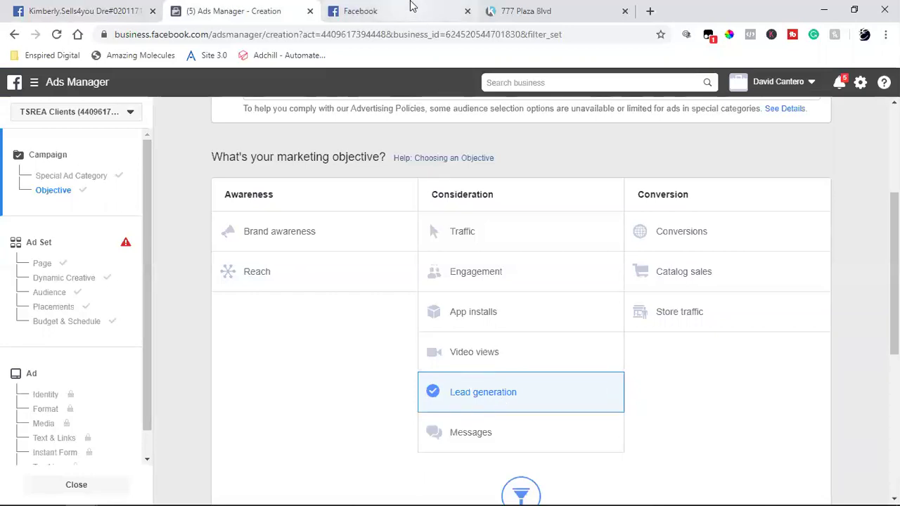
# Return to the competitor realtor's Facebook business page tab.
pyautogui.click(81, 11)
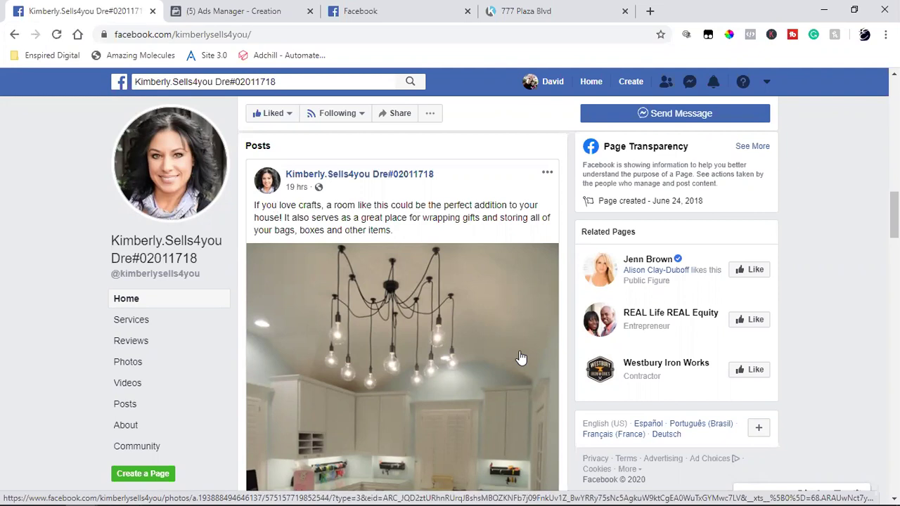
pyautogui.click(167, 389)
pyautogui.scroll(-2, 799, 381)
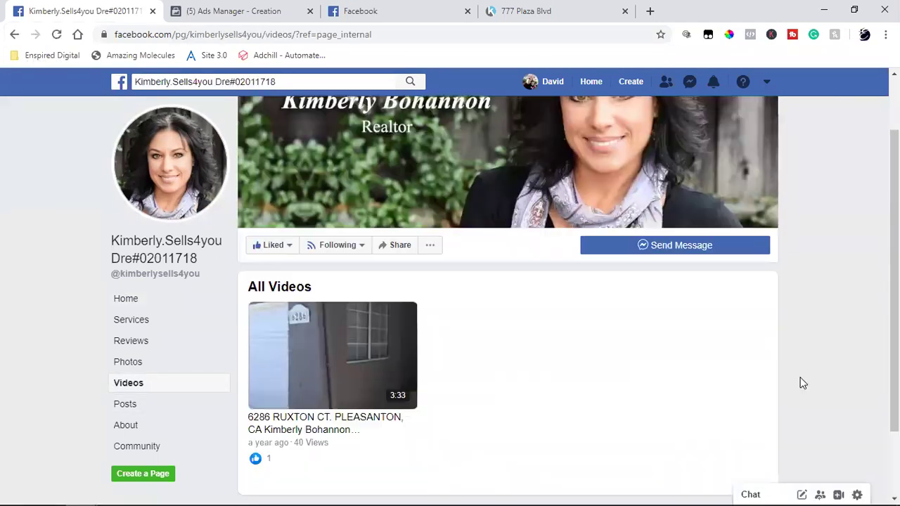